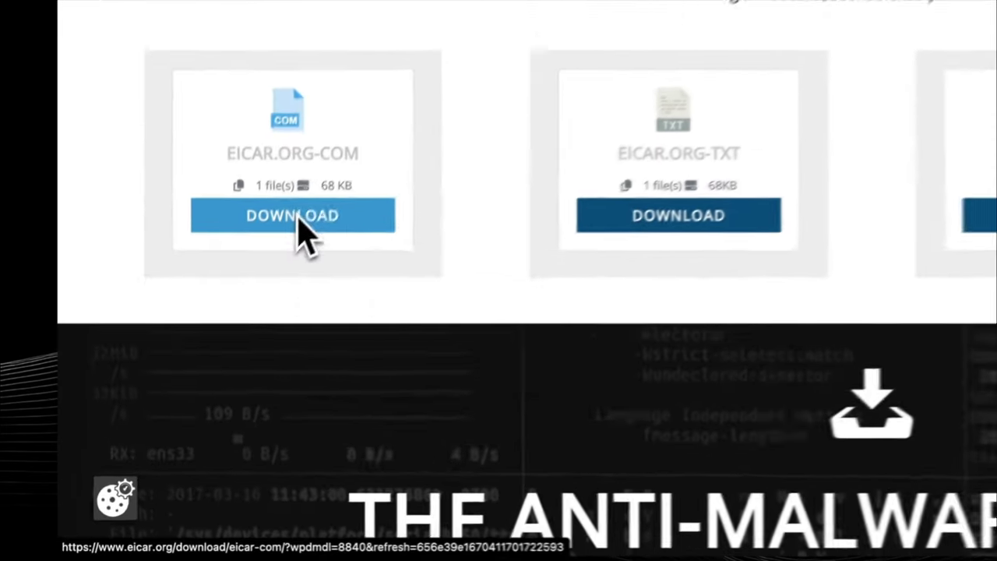
- Send the EICAR COM DOWNLOAD link to a Germany disposable browser via Open In SquareX
right_click(296, 220)
mouse_move(420, 362)
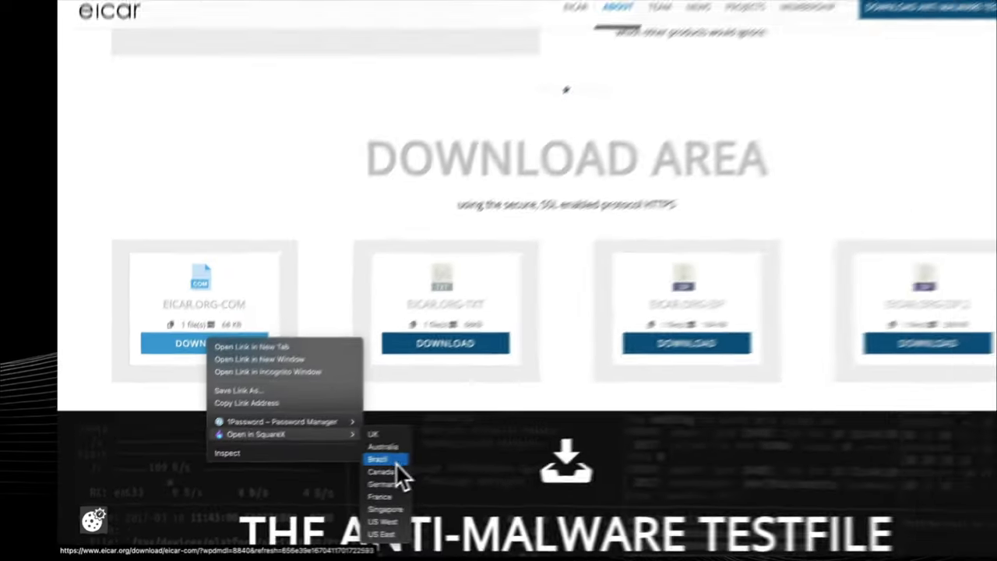
click(396, 484)
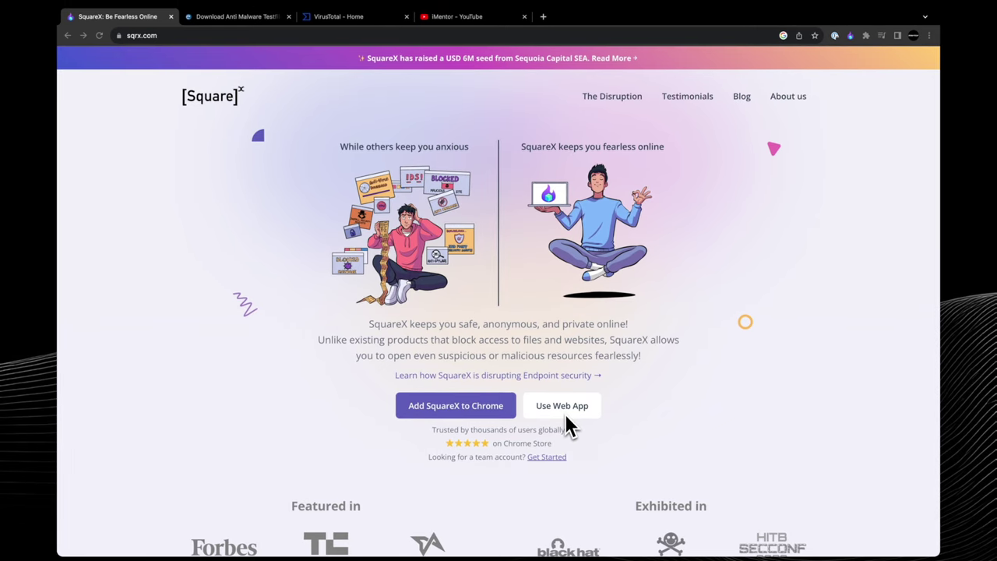
- Open the endpoint-security disruption article and scroll down to the SquareX demo videos
click(542, 376)
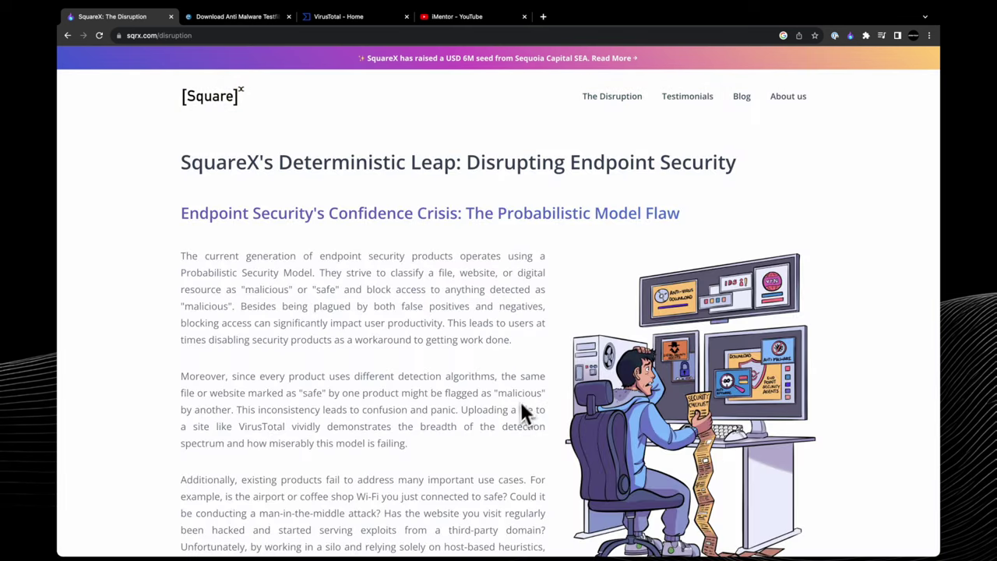
scroll(514, 413, down, 15)
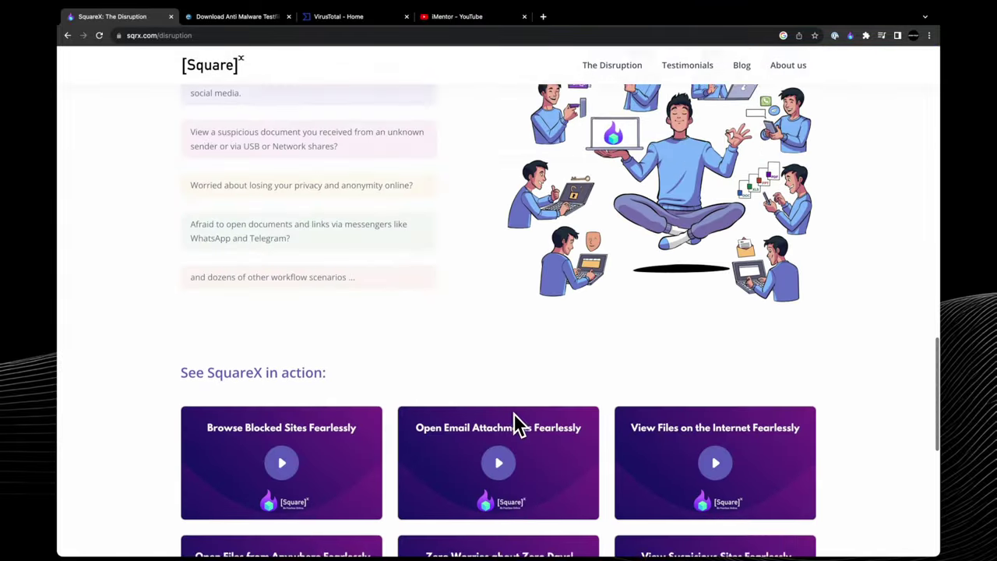
scroll(514, 417, down, 3)
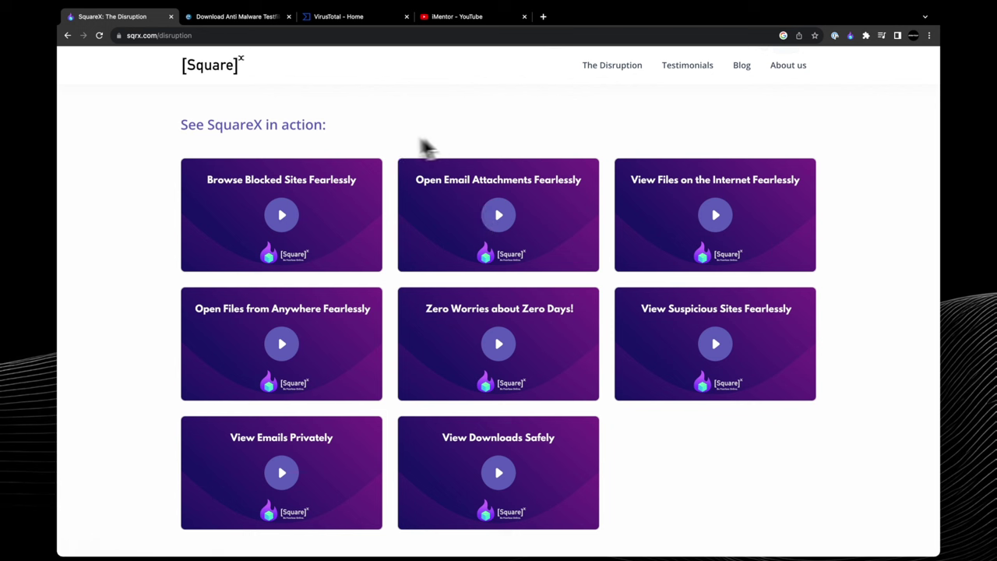
click(265, 17)
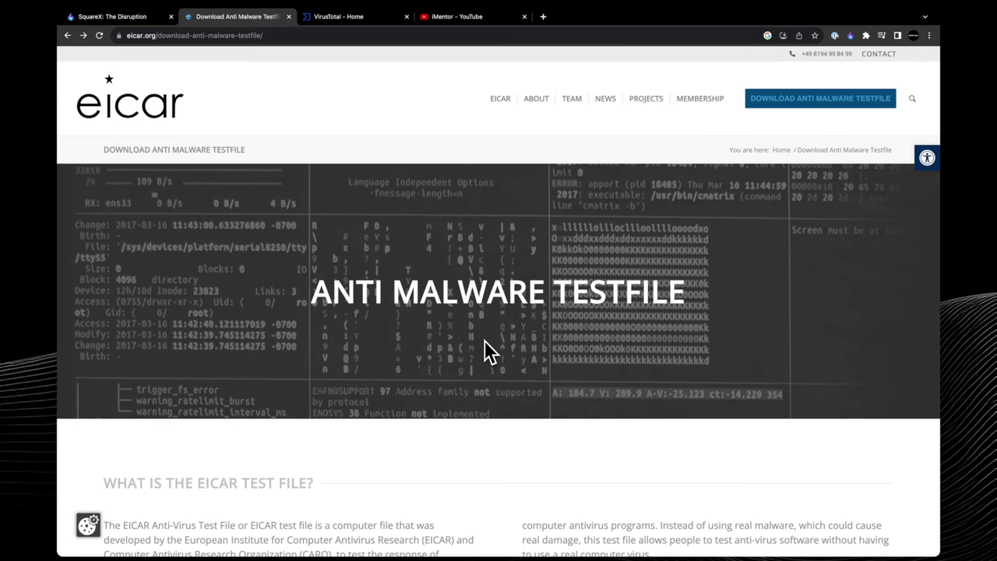
- Scroll to the EICAR Download Area, then bring up and dismiss the COM DOWNLOAD link menu
scroll(484, 341, down, 2)
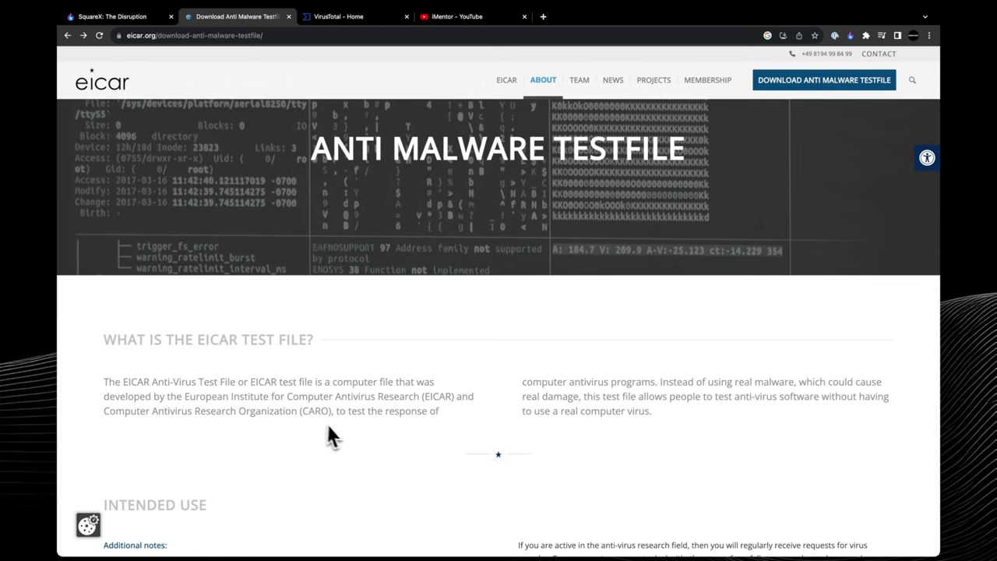
scroll(500, 452, down, 10)
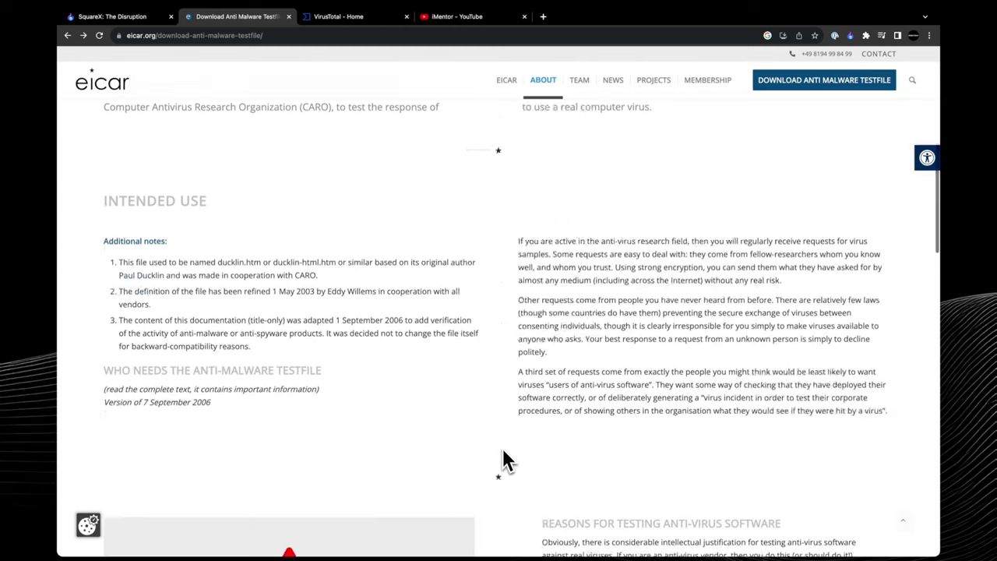
scroll(503, 458, down, 4)
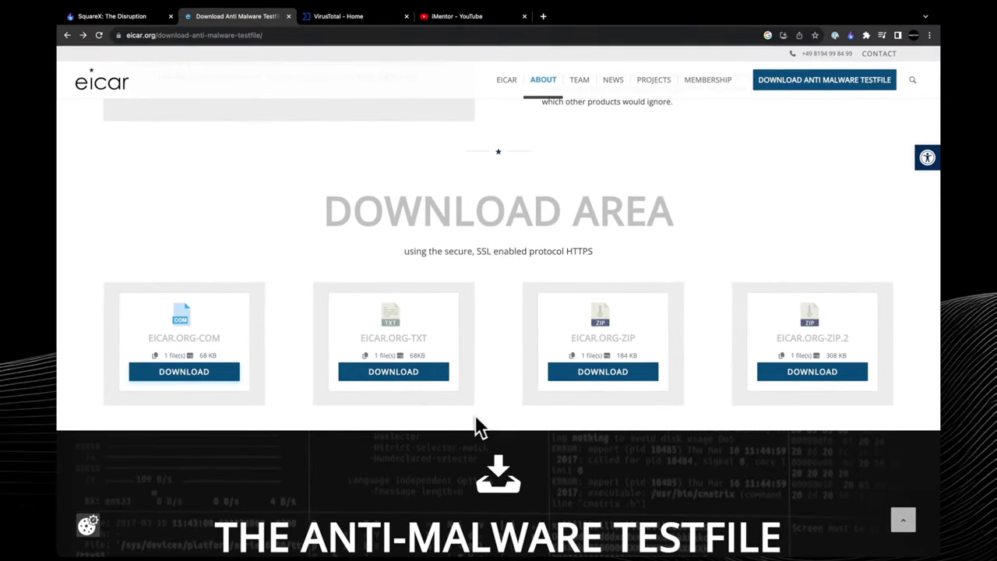
right_click(205, 378)
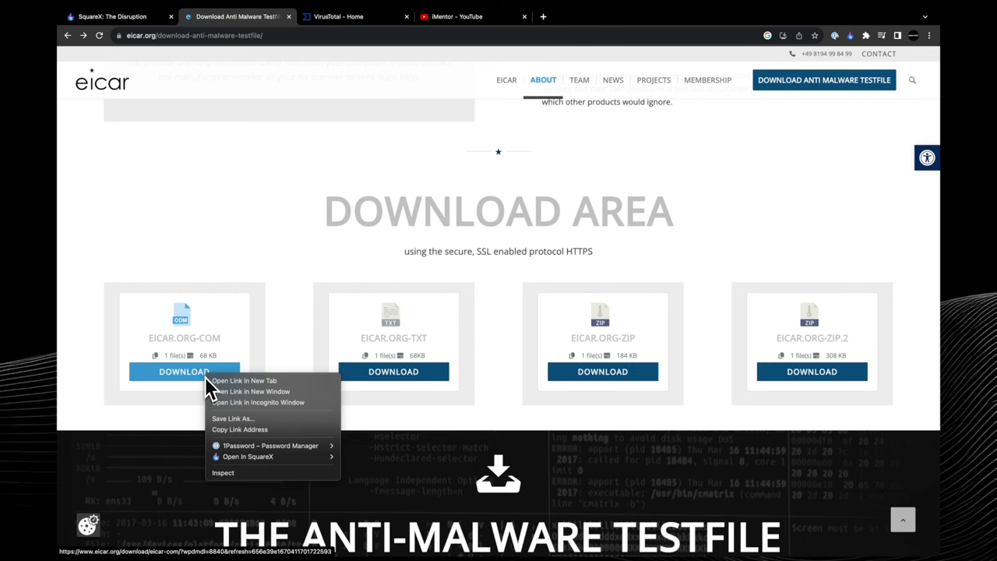
mouse_move(285, 458)
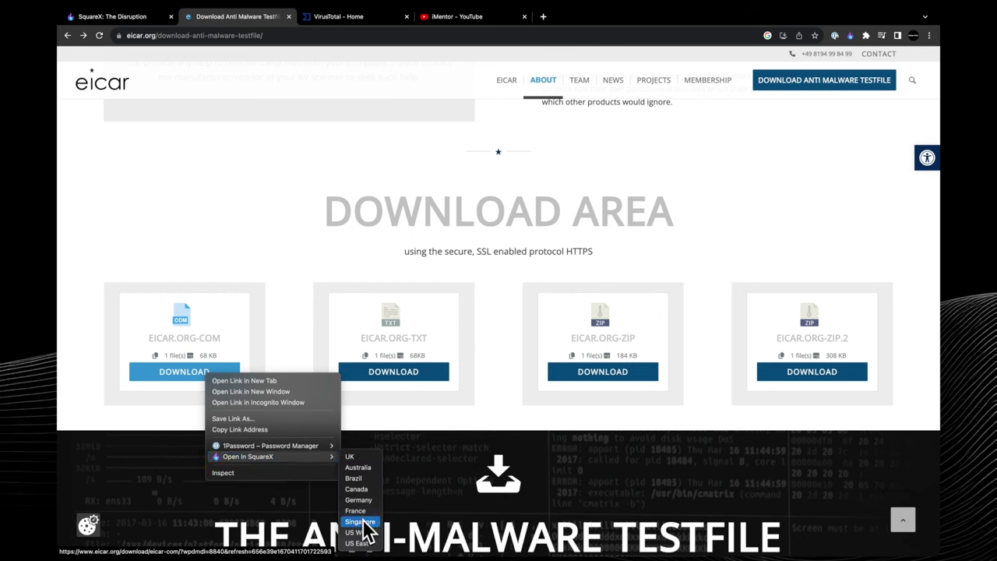
click(299, 360)
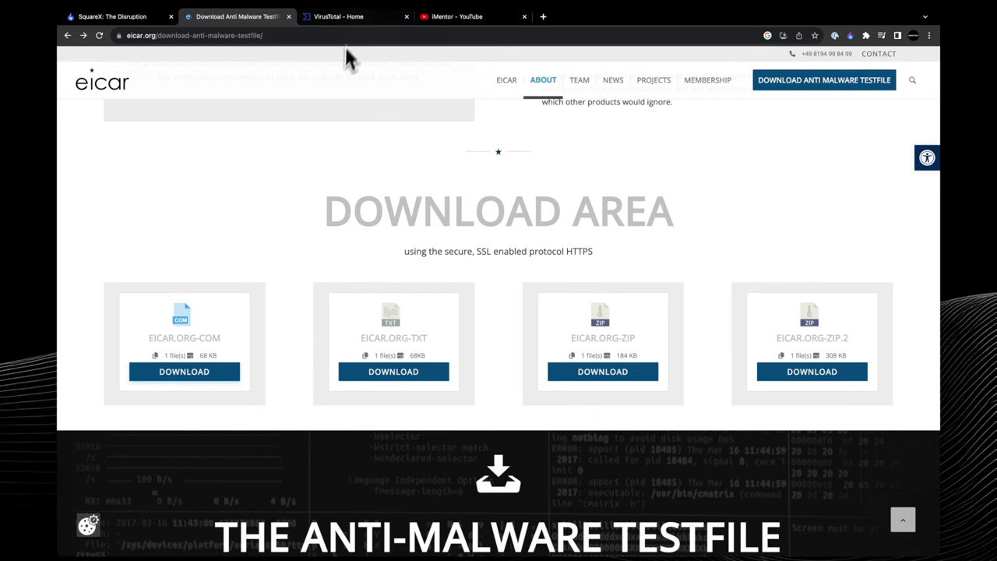
click(355, 20)
click(471, 209)
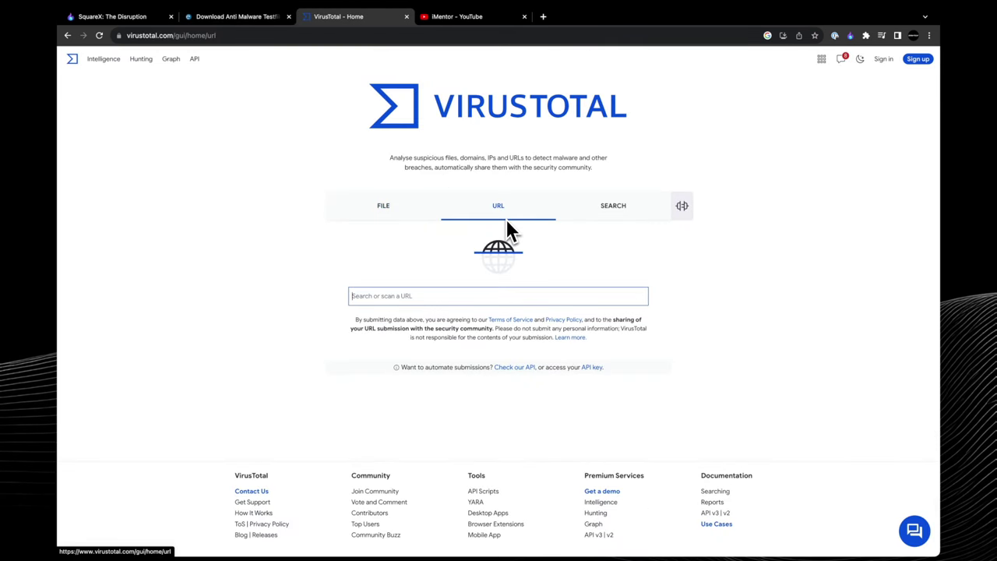
text(https://secure.eicar.org/eicar.com)
key(Return)
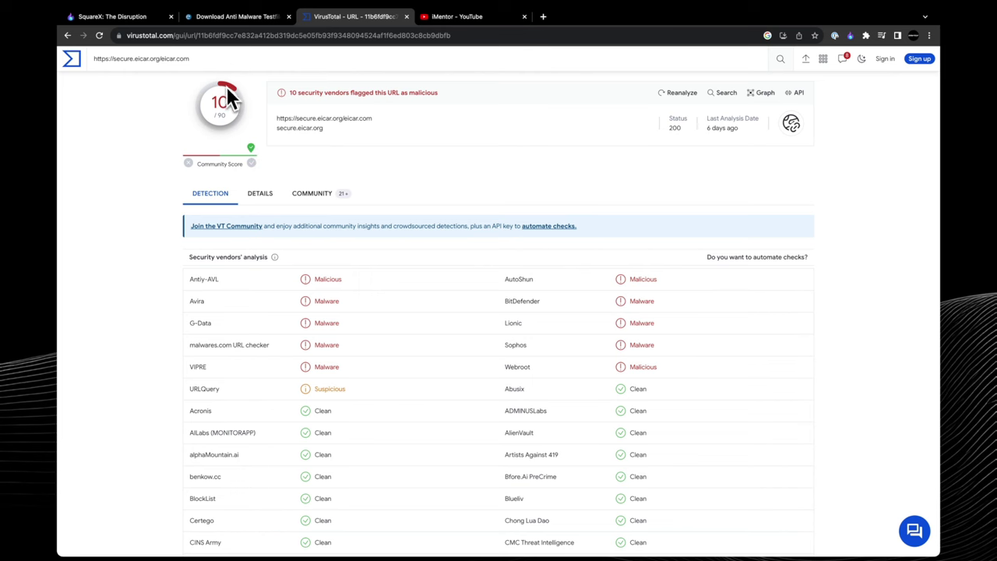
click(233, 18)
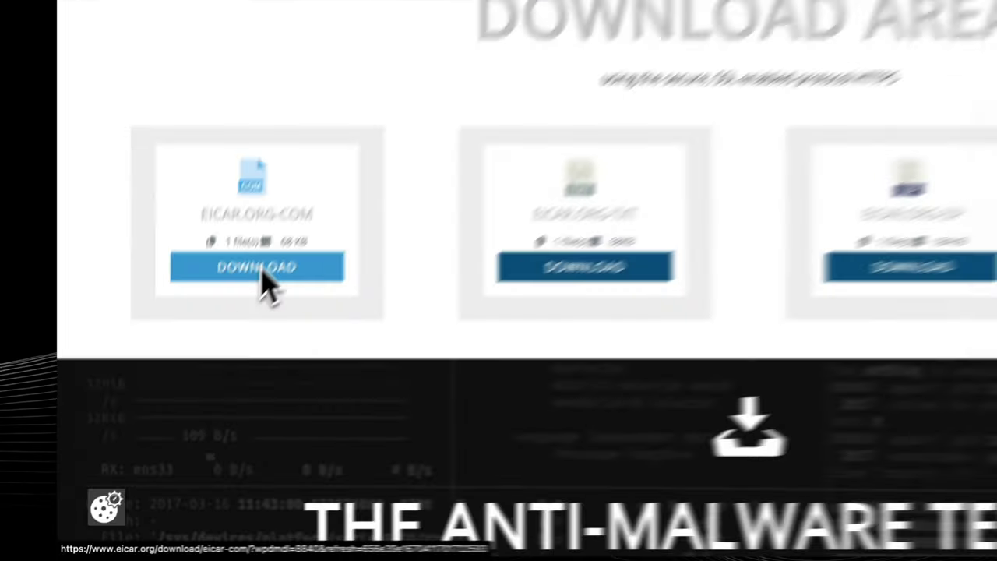
- Open the COM DOWNLOAD link in a Germany disposable browser to view the EICAR test string
right_click(187, 371)
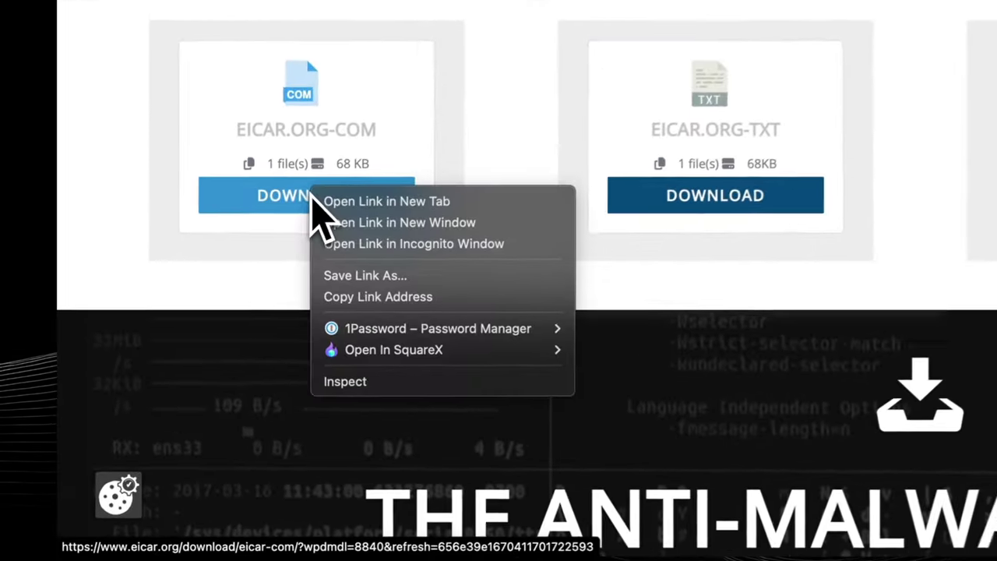
mouse_move(456, 360)
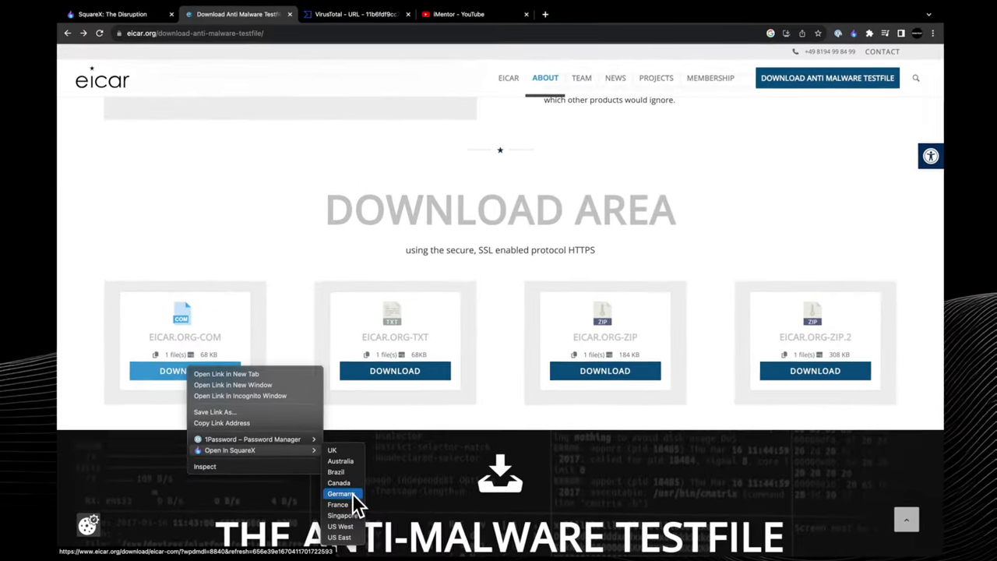
click(343, 494)
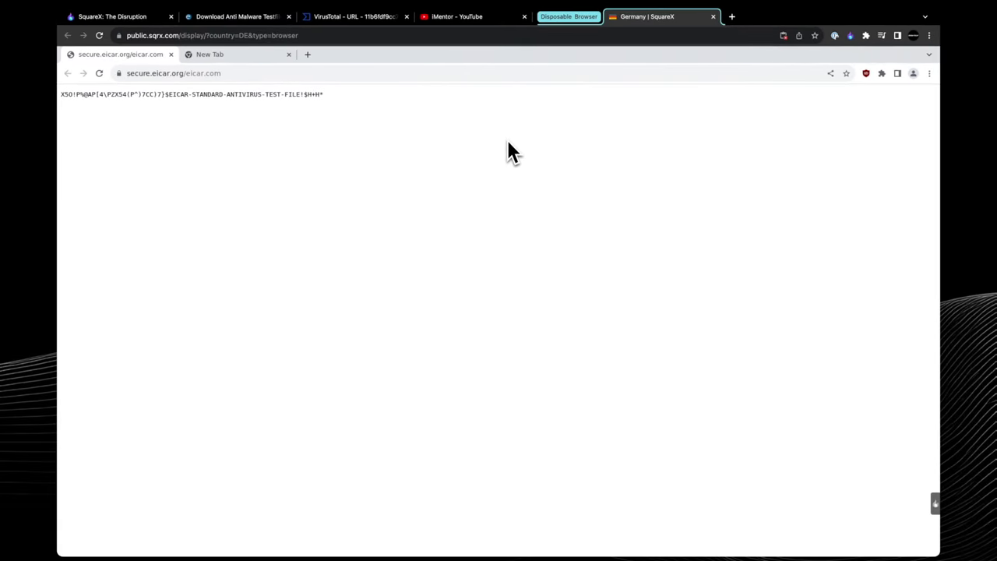
- Dispose of the Germany session from the Disposable Browser chip in the SquareX panel
click(931, 74)
click(852, 37)
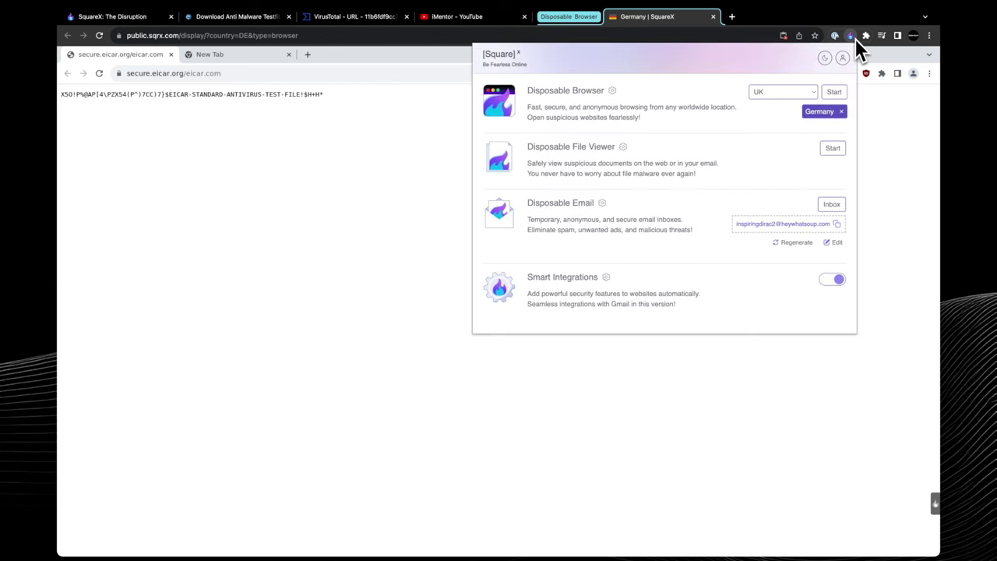
click(841, 113)
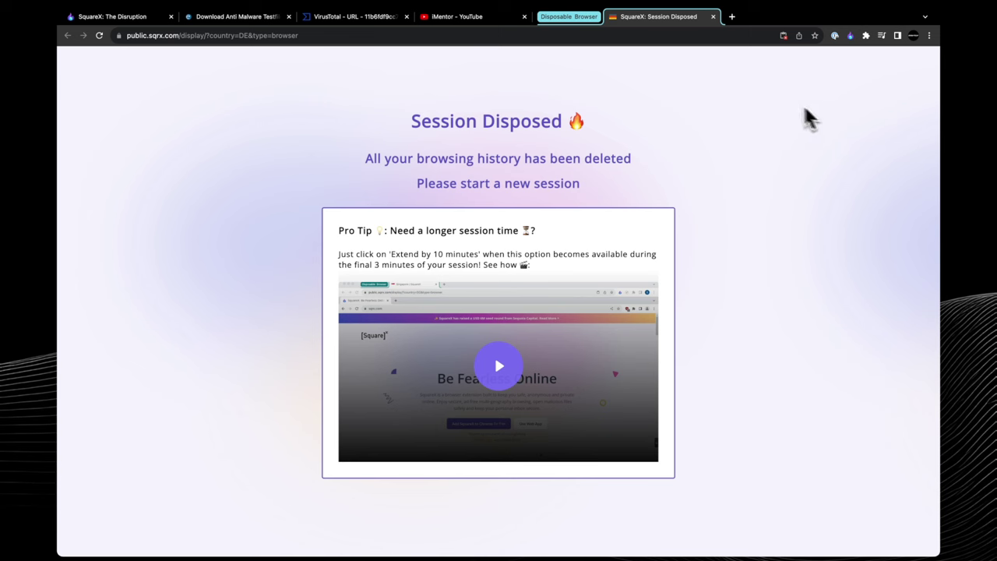
- Close the Session Disposed page and go to the Gmail Emails label
click(713, 17)
click(850, 35)
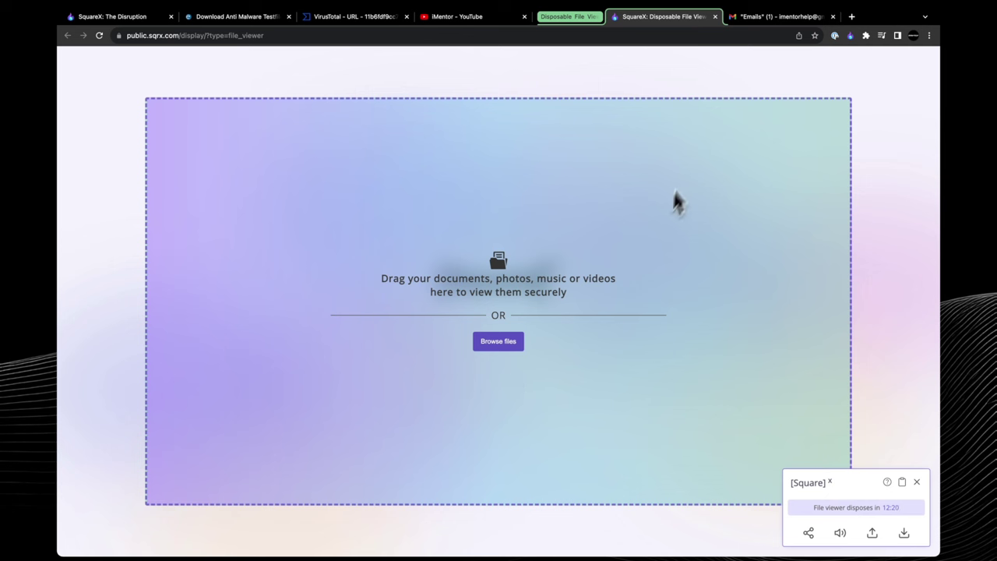
click(764, 25)
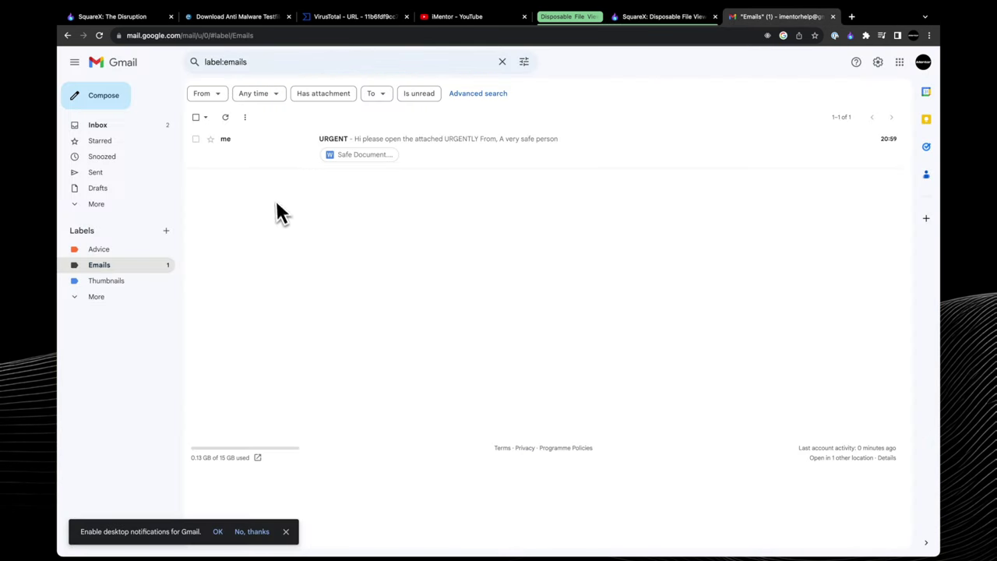
- Open the URGENT email and open Safe Document.docx in a SquareX disposable file viewer
click(446, 159)
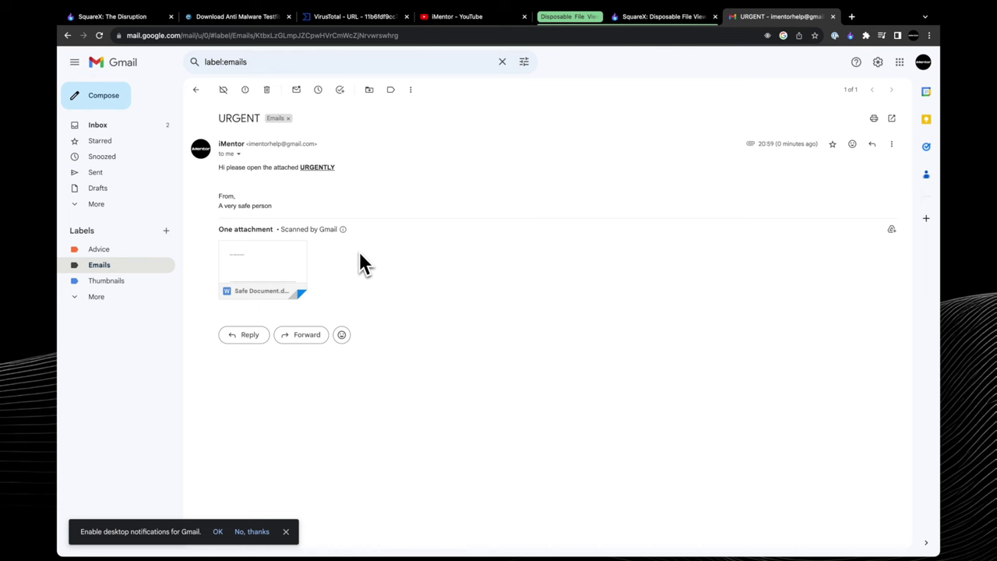
mouse_move(296, 261)
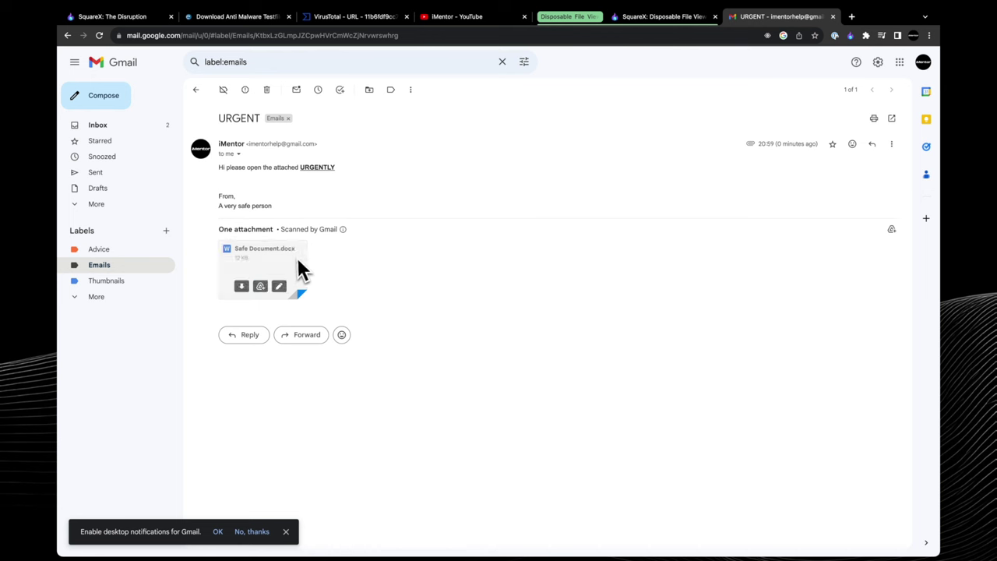
right_click(294, 267)
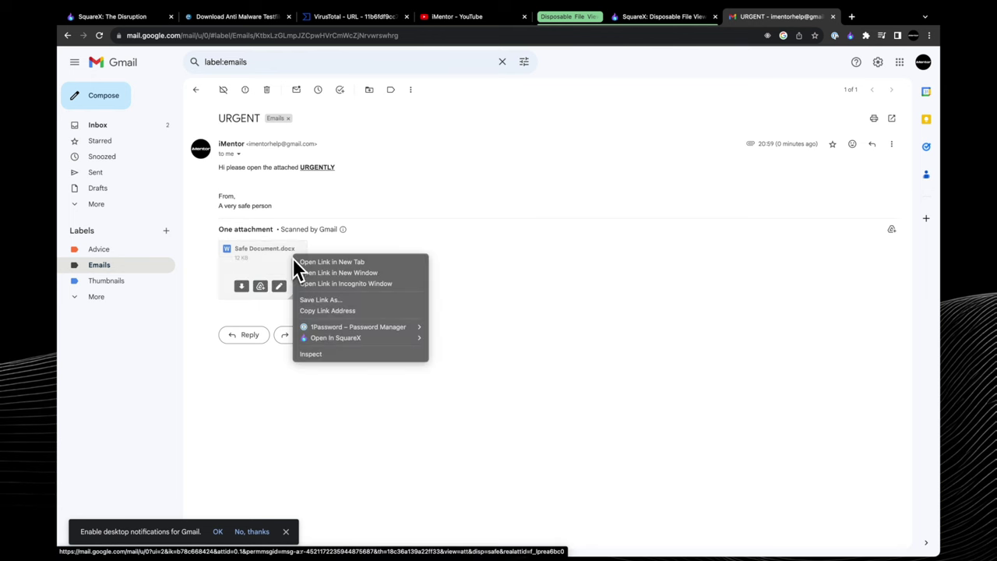
mouse_move(329, 338)
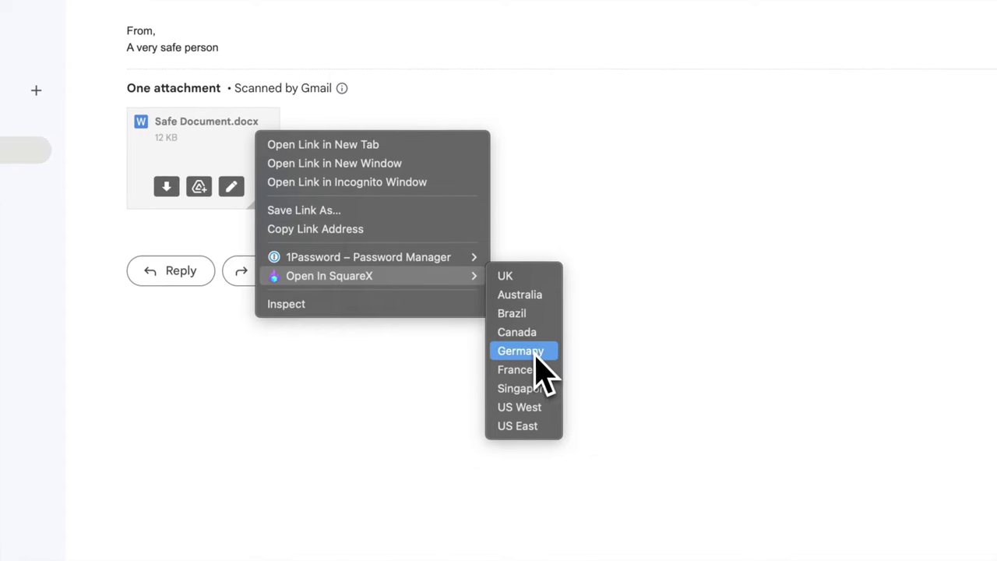
click(529, 389)
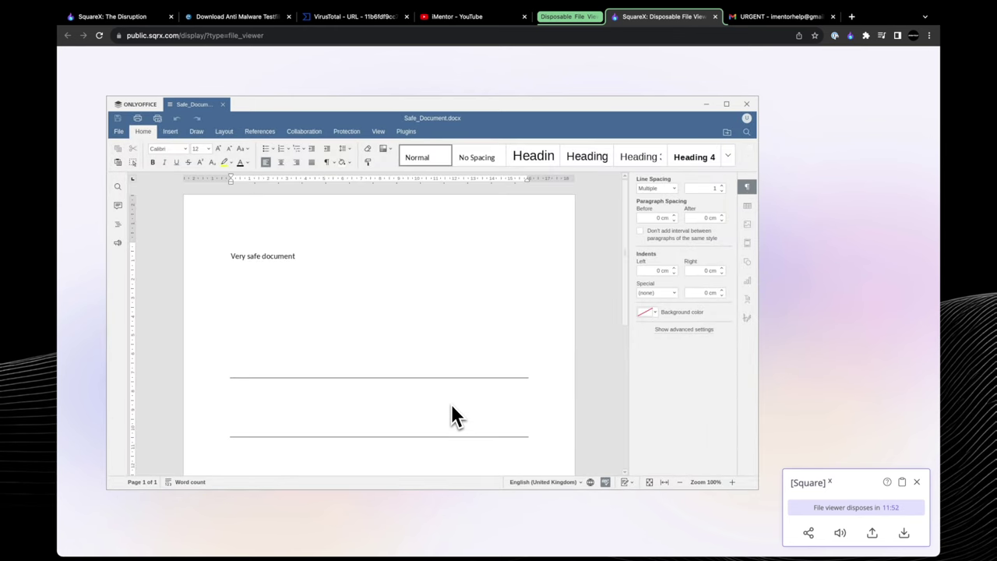
- Scroll through Safe Document.docx and delete the red 'THIS IS MALWARE' line
scroll(451, 404, down, 2)
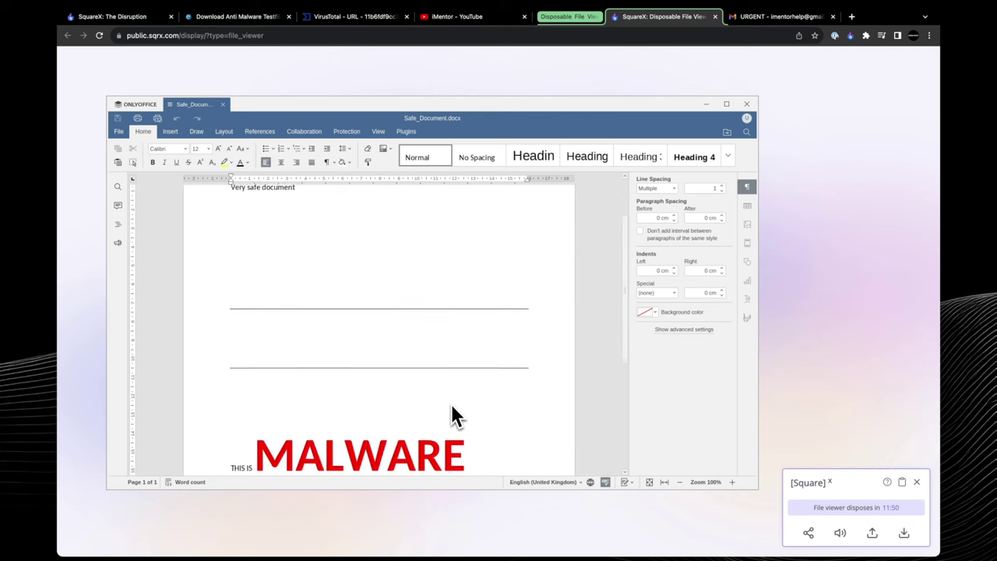
scroll(451, 405, down, 1)
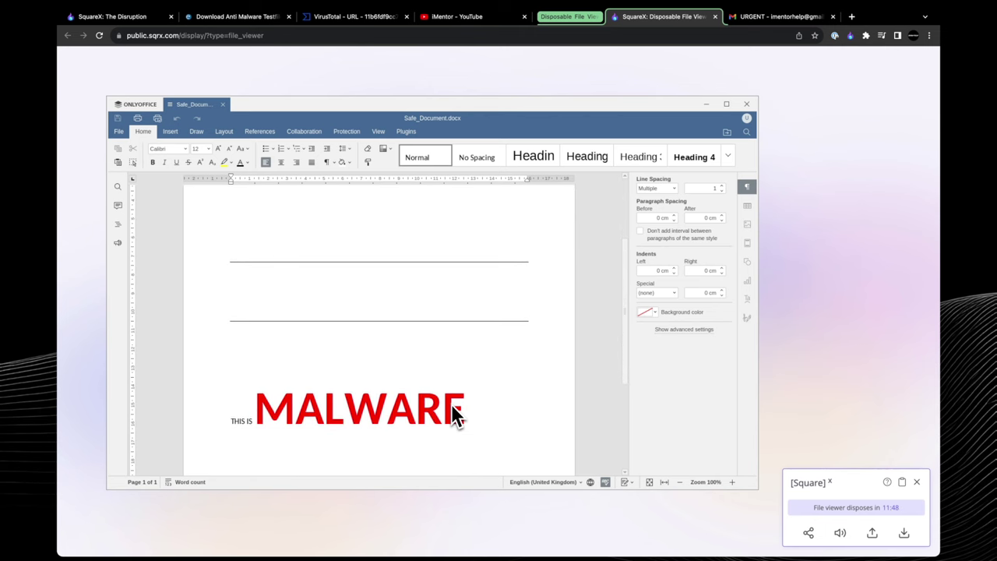
scroll(451, 403, down, 1)
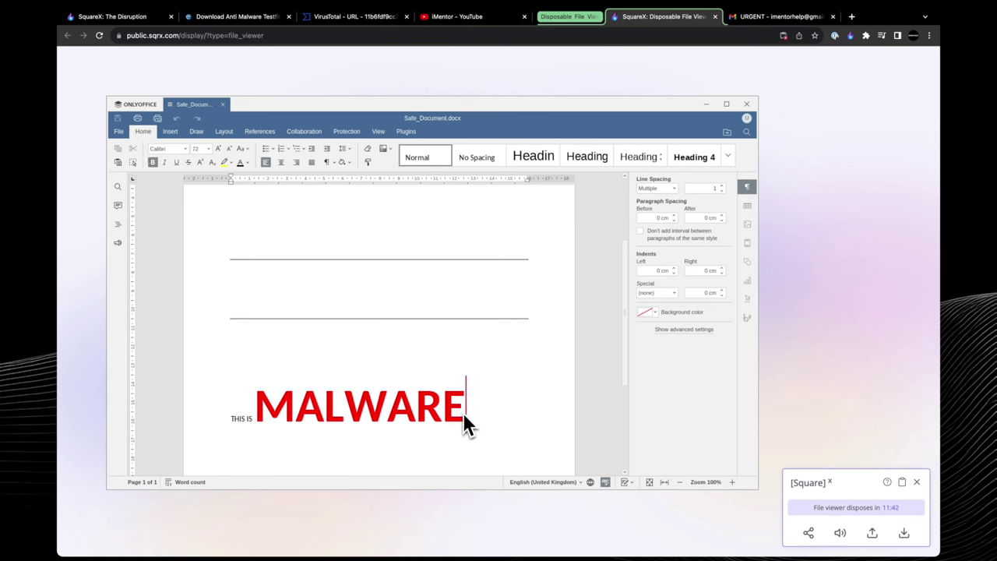
scroll(463, 413, up, 1)
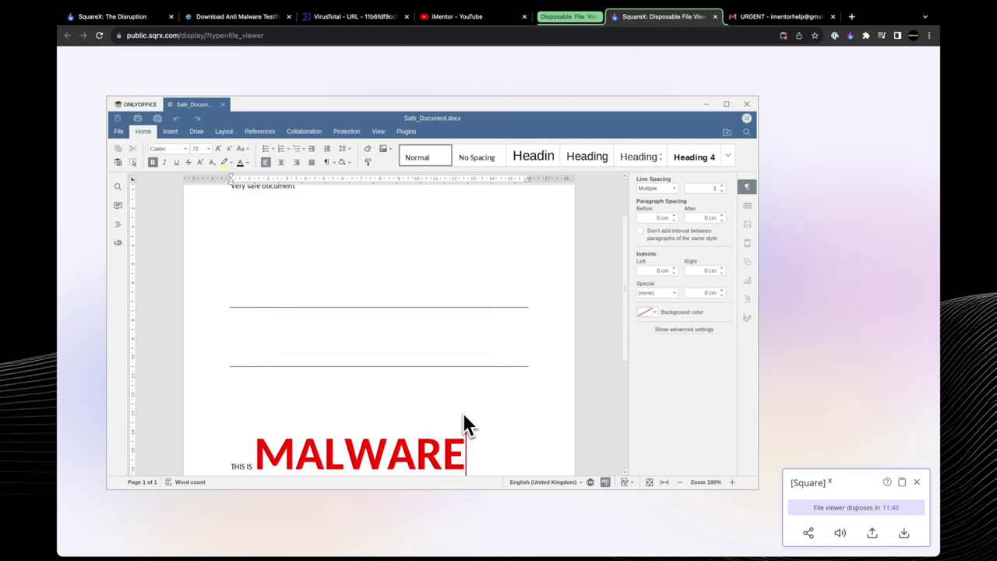
scroll(463, 414, down, 1)
double_click(452, 444)
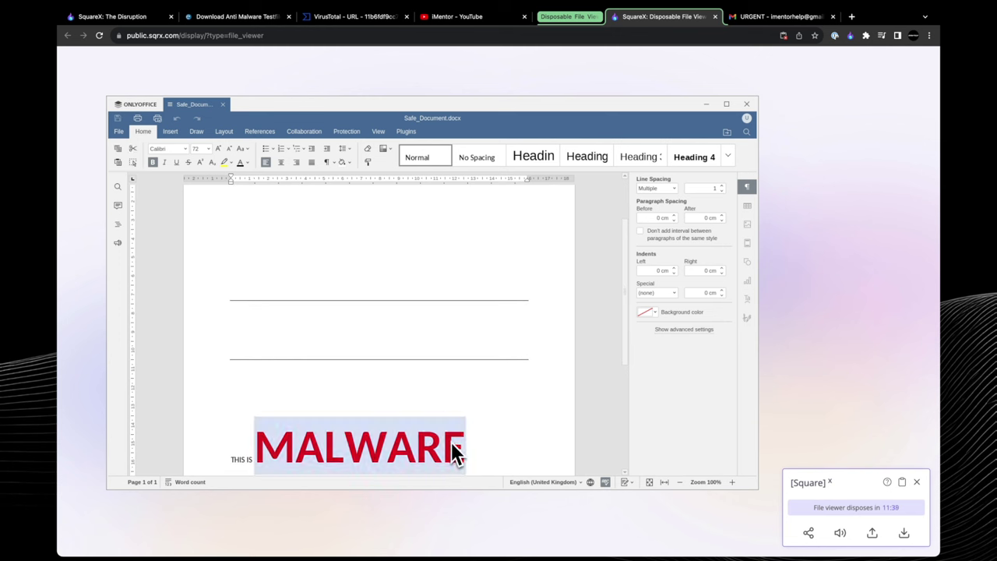
key(BackSpace)
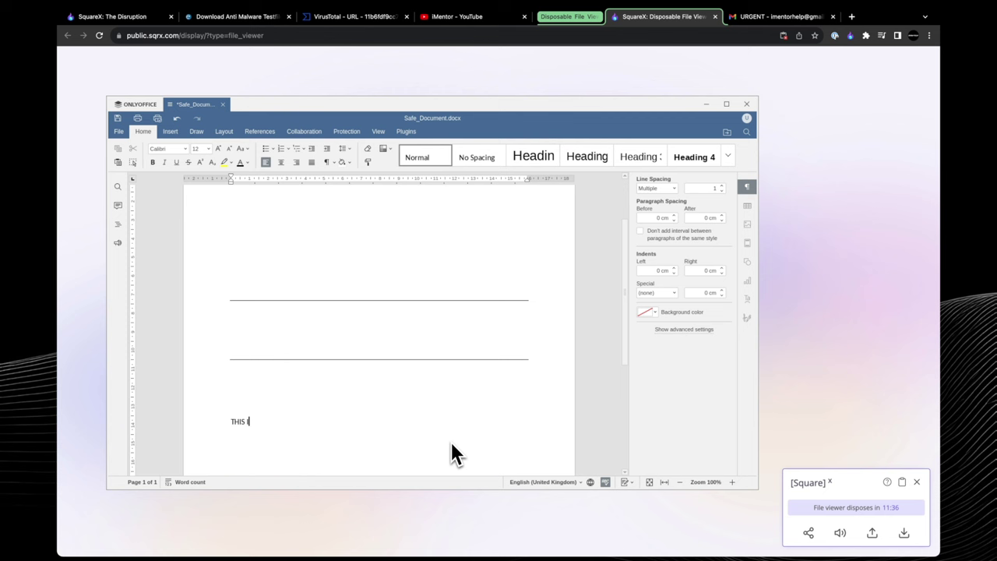
key(BackSpace)
key(BackSpace)
key(BackSpace)
key(BackSpace)
key(BackSpace)
key(BackSpace)
scroll(451, 442, up, 1)
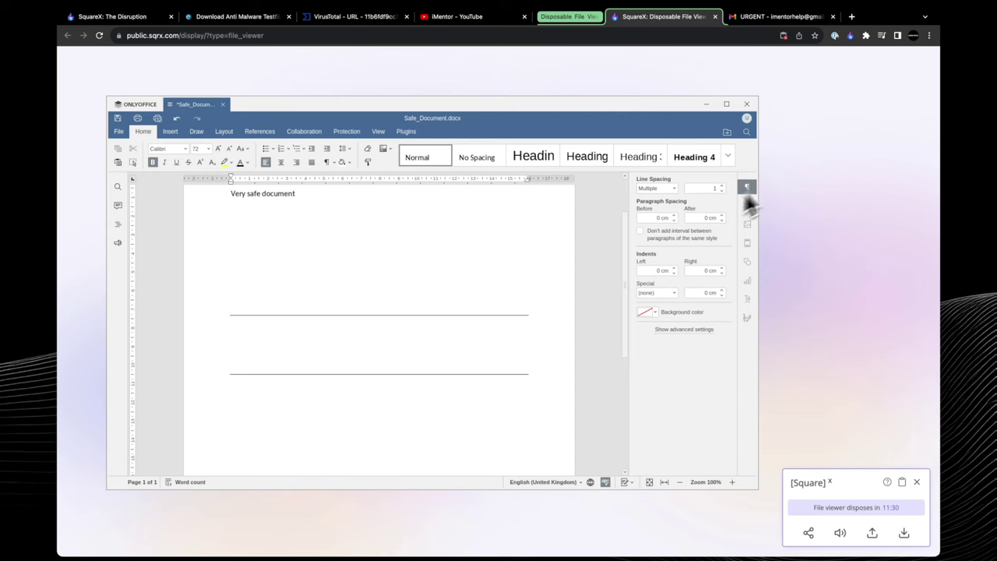
click(850, 35)
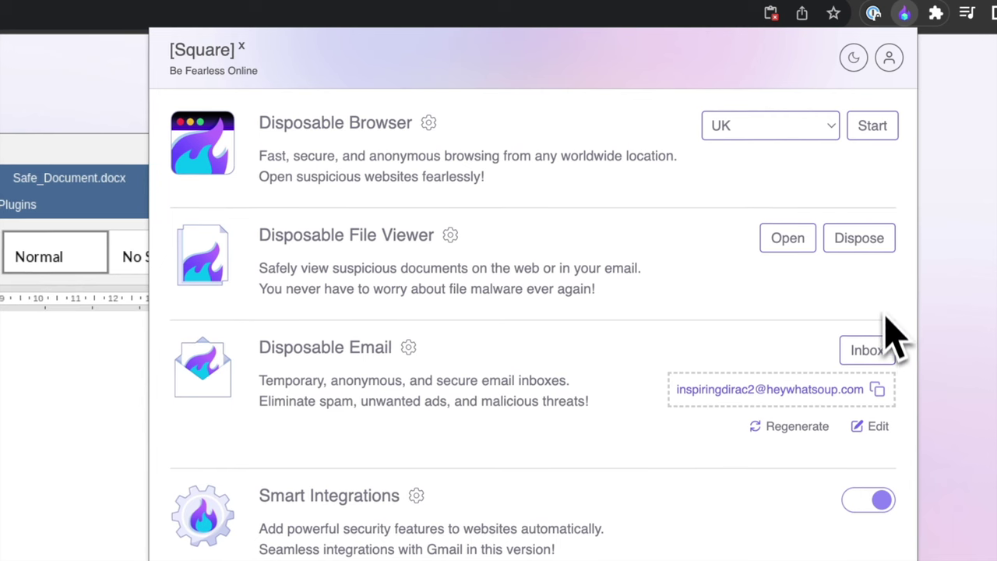
- Dispose of the file viewer session and delete the URGENT email in Gmail
click(879, 247)
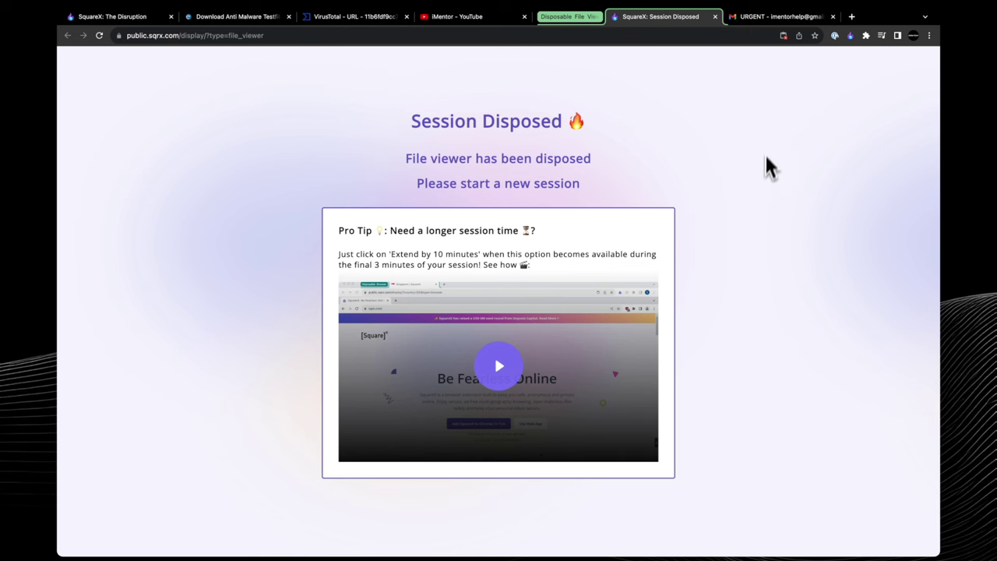
click(779, 19)
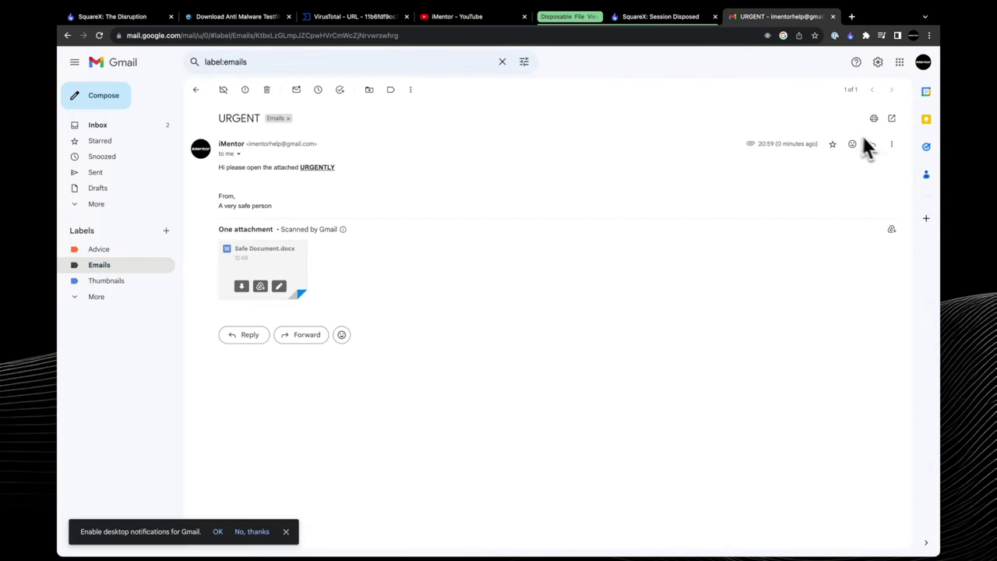
click(892, 144)
click(844, 228)
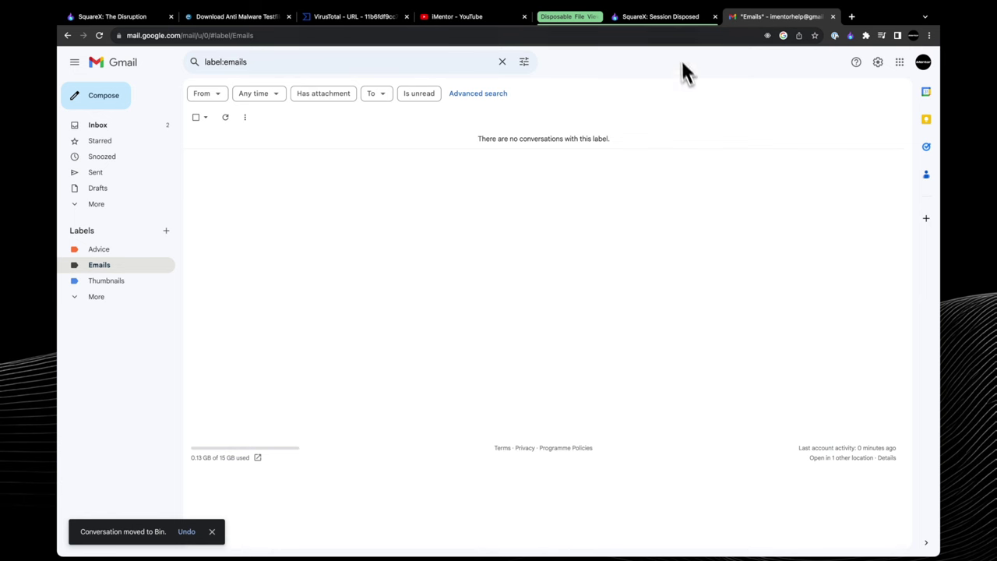
click(668, 18)
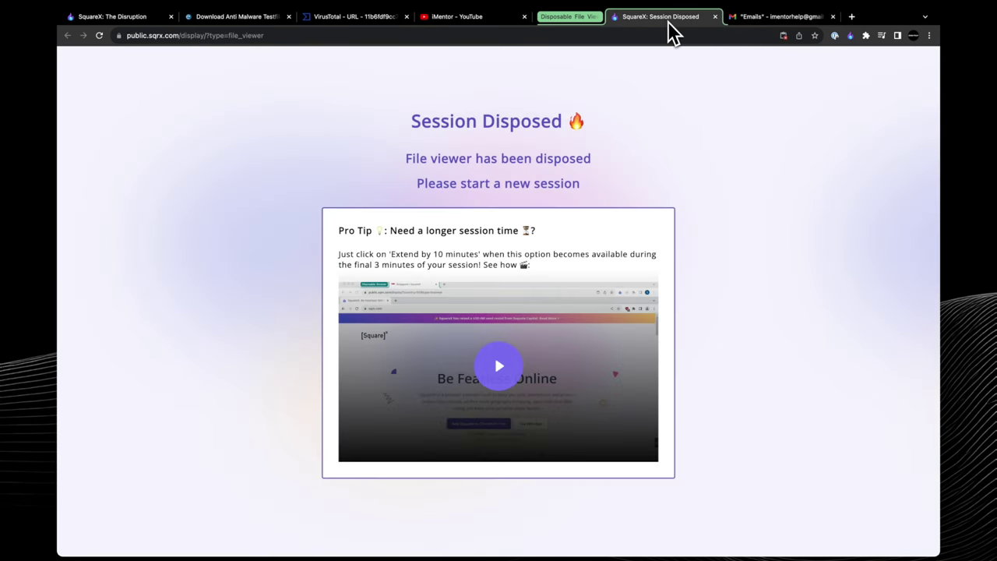
- Replace the disposable email username with a custom one, keeping the heywhatsoup.com domain
click(150, 20)
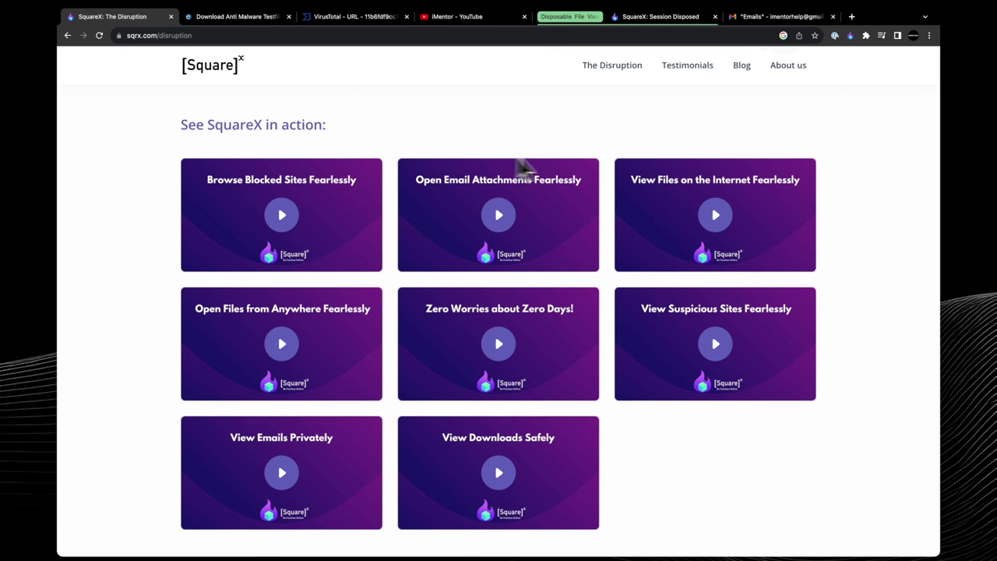
click(851, 36)
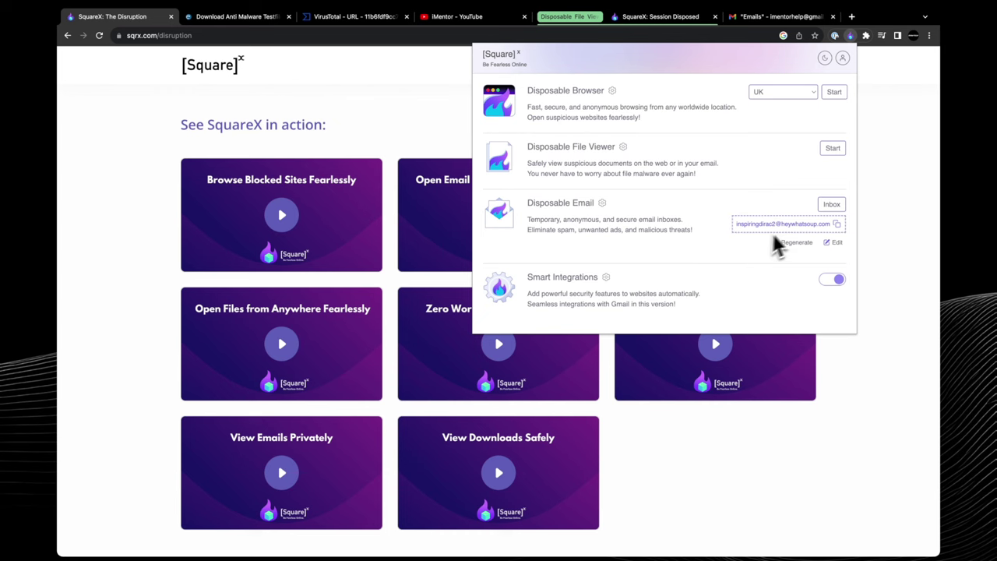
click(834, 242)
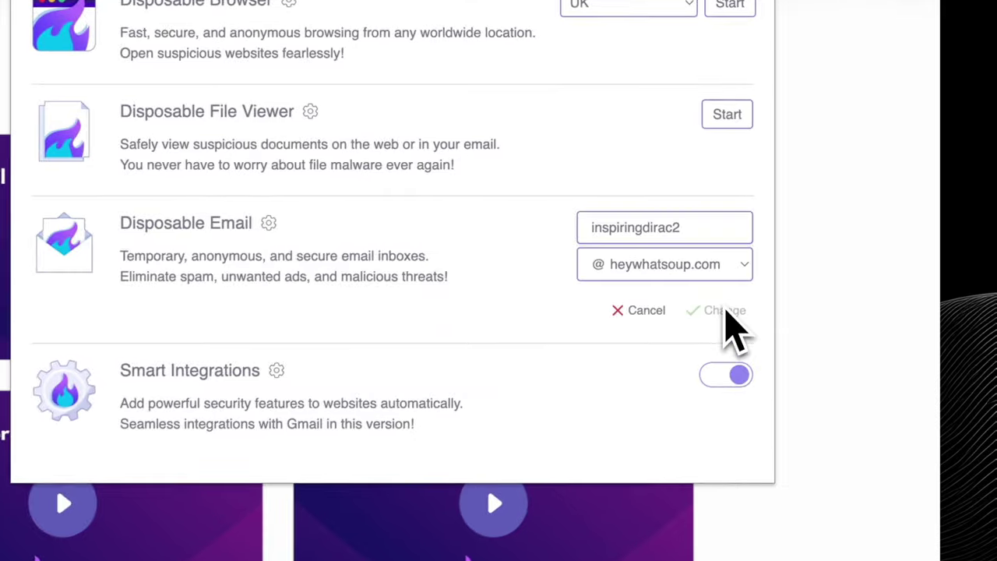
click(709, 274)
click(709, 274)
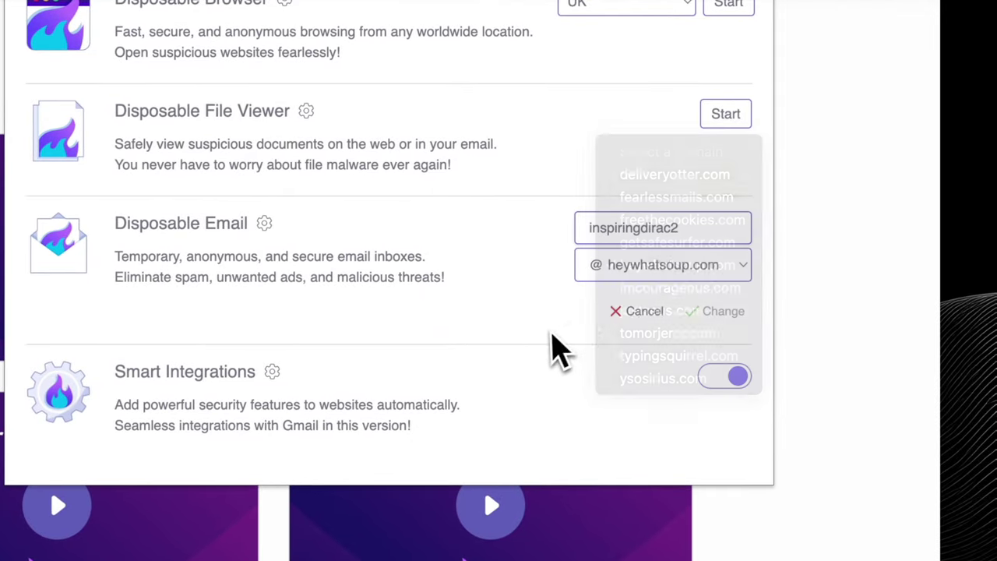
double_click(621, 236)
text(imen)
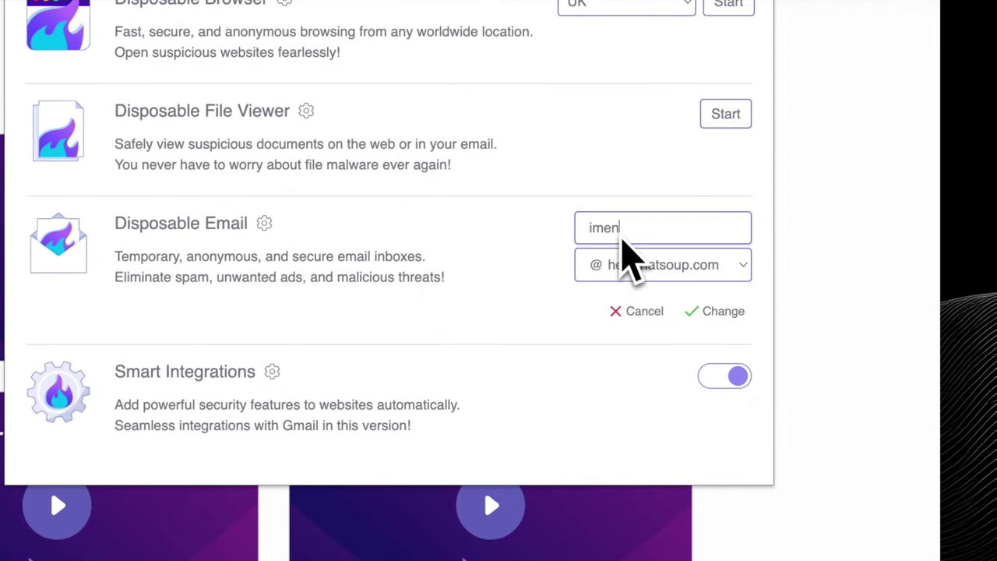
text(tortest)
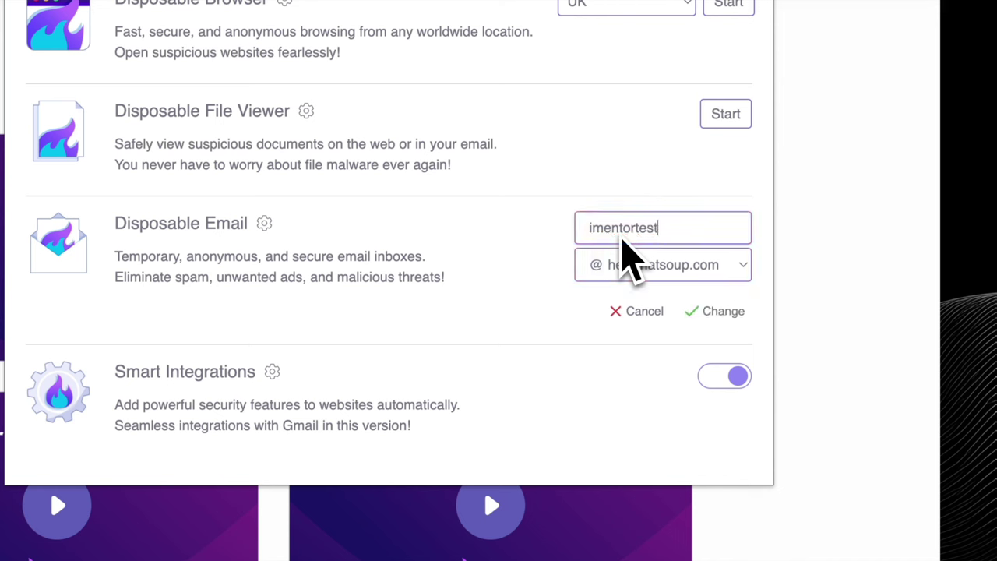
click(732, 324)
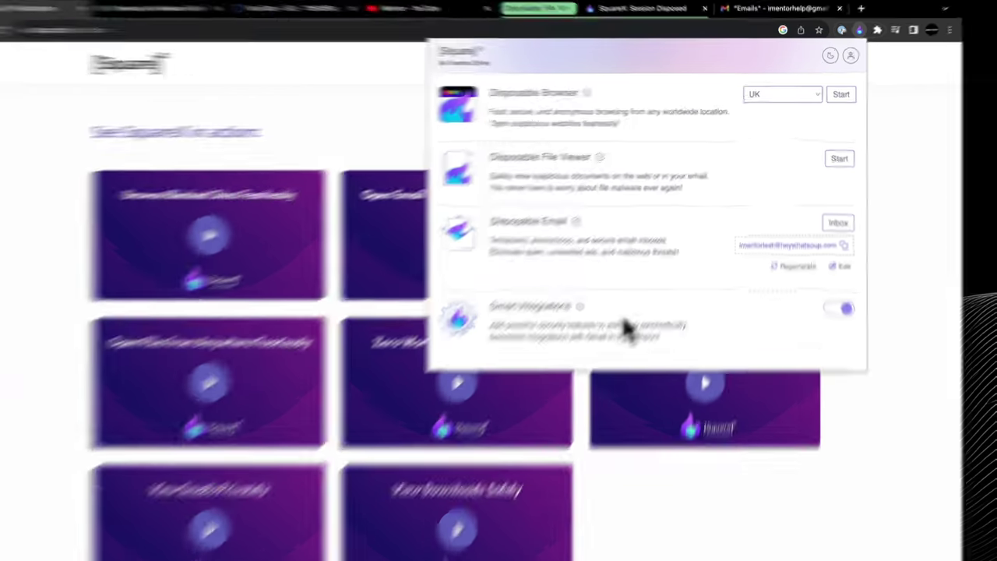
- Review the Smart Integrations settings, then dismiss the panel to show the Disruption demo page
click(605, 276)
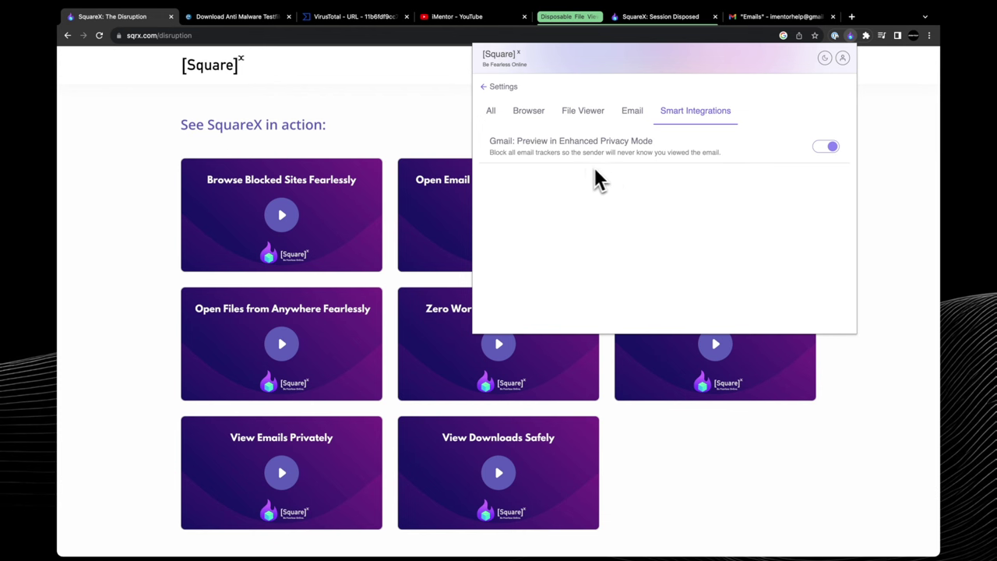
click(462, 127)
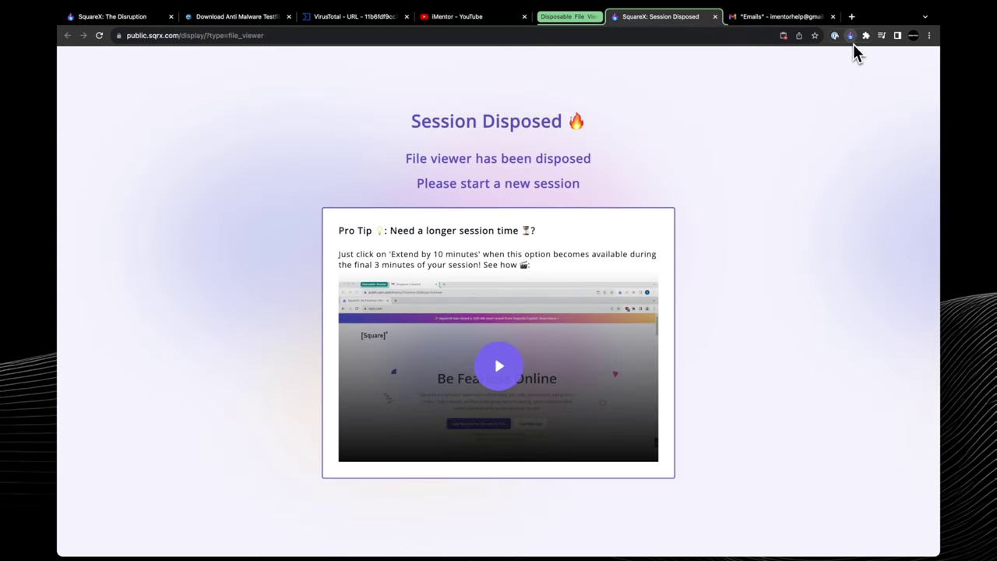
- Start a Canada-located disposable browser session, switching from France, and open a new tab
click(851, 36)
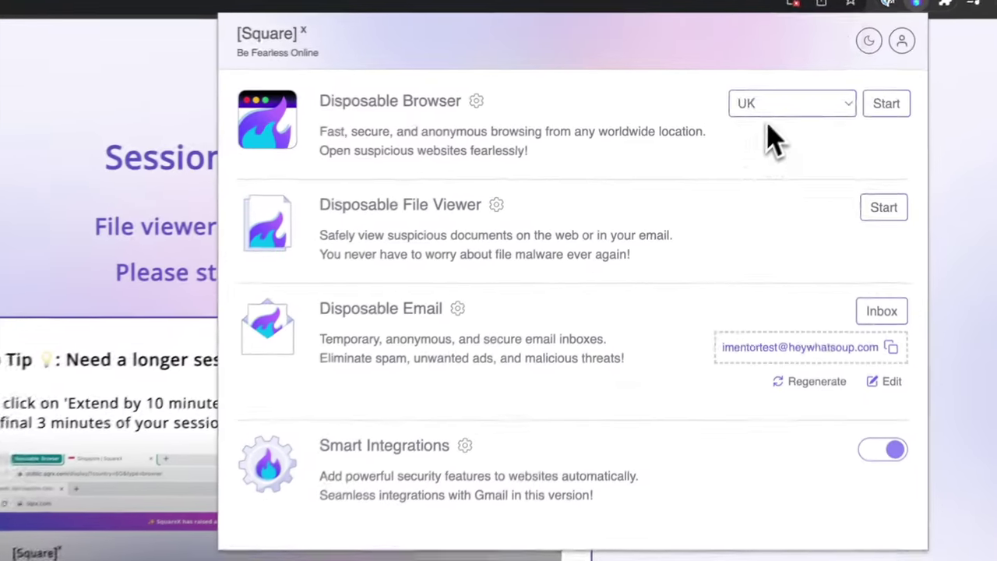
click(778, 92)
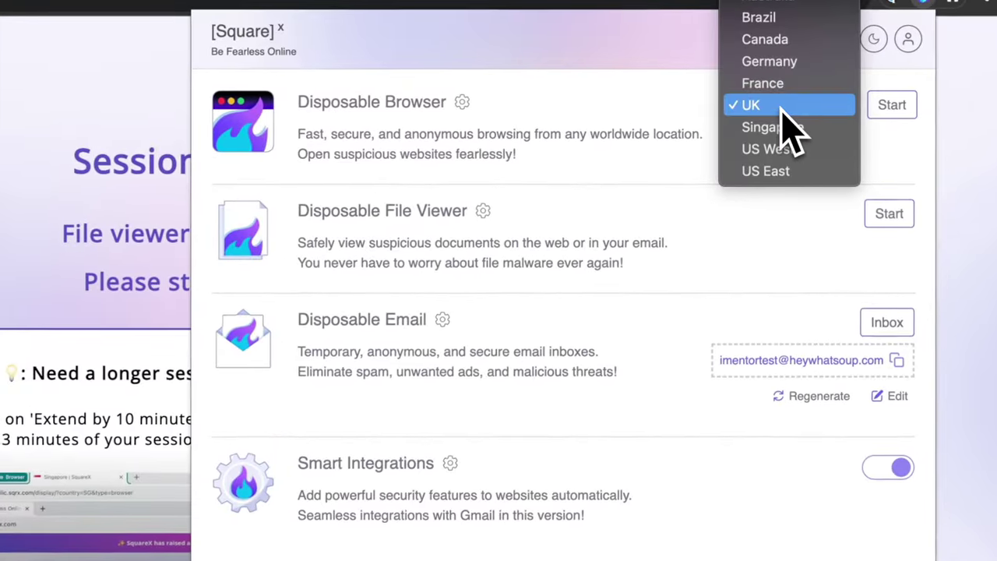
click(787, 83)
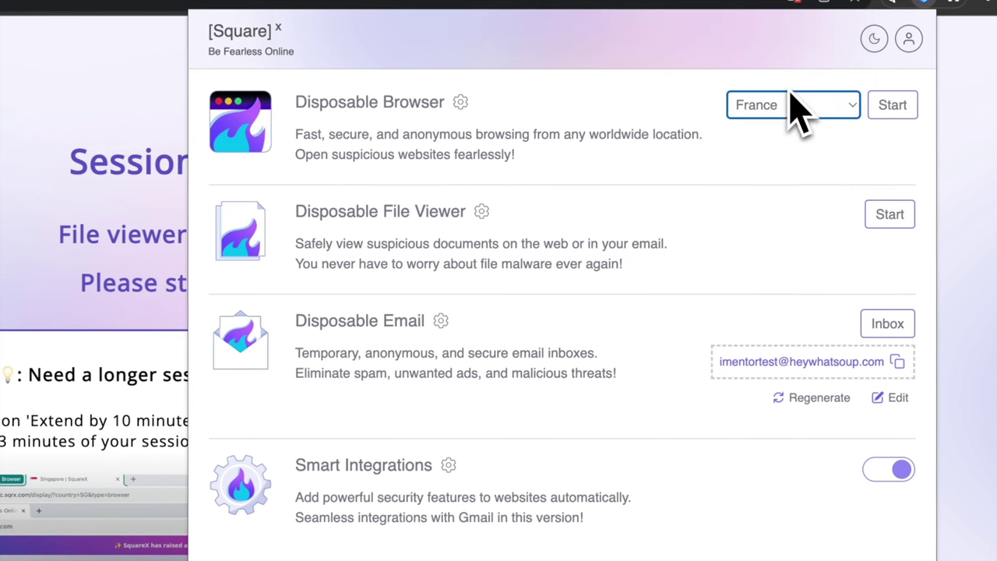
click(860, 111)
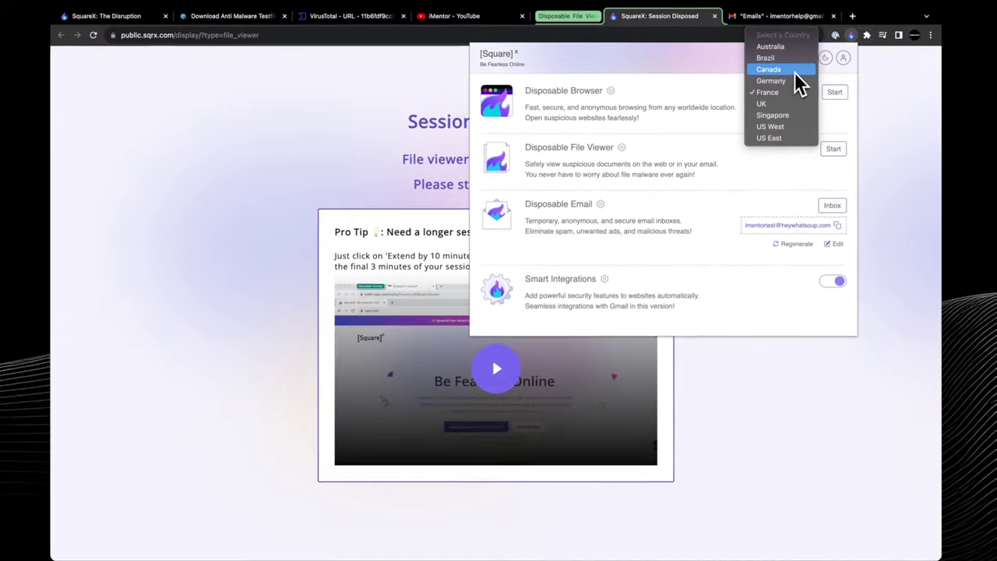
click(794, 71)
click(833, 92)
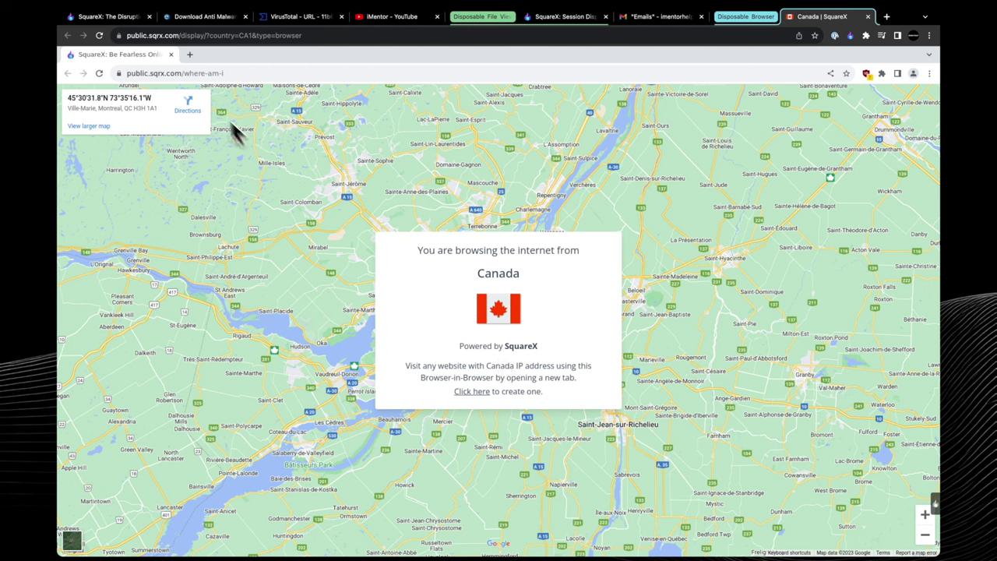
click(189, 55)
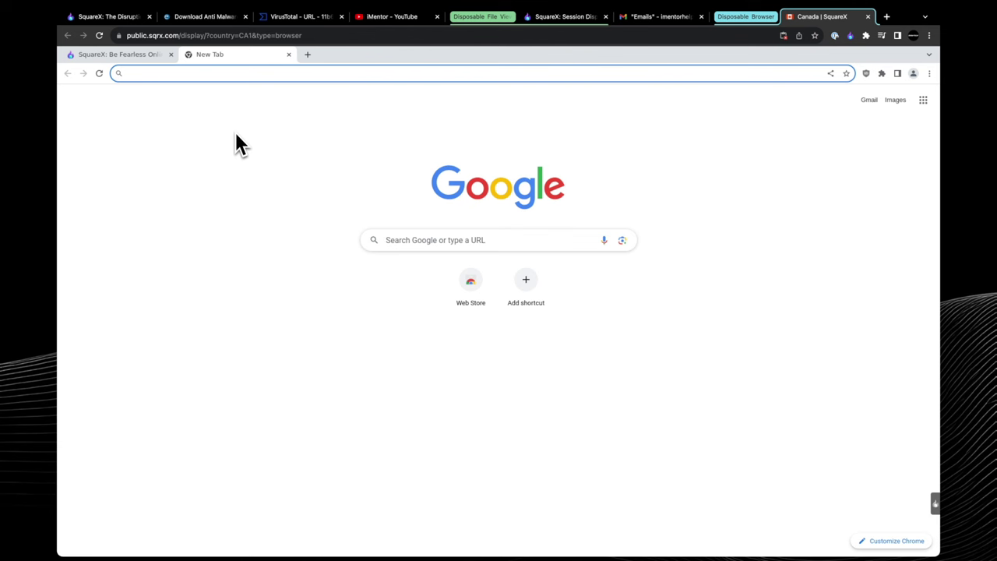
- Search Google for 'micros' and browse the Microsoft Canada website result
text(micros)
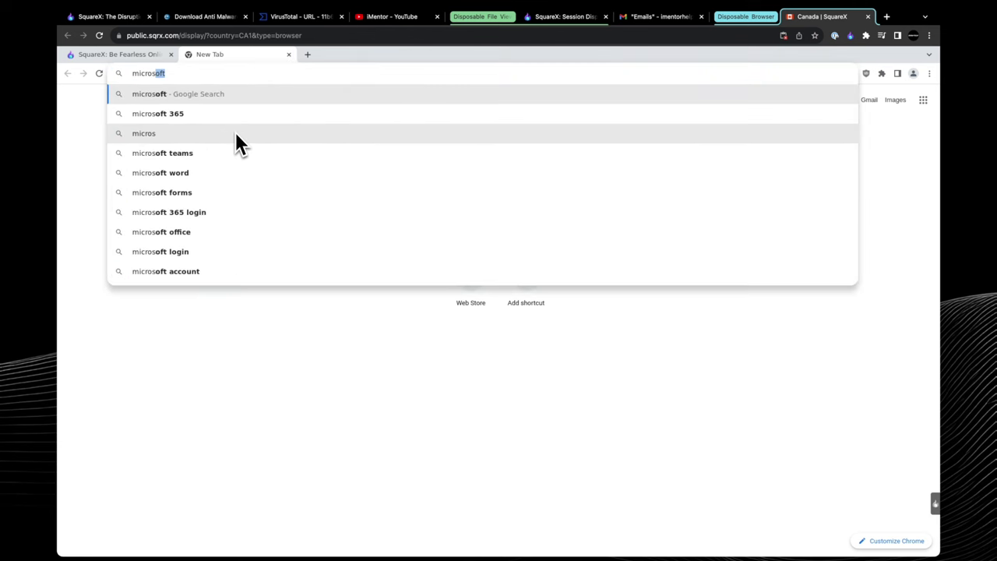
key(Return)
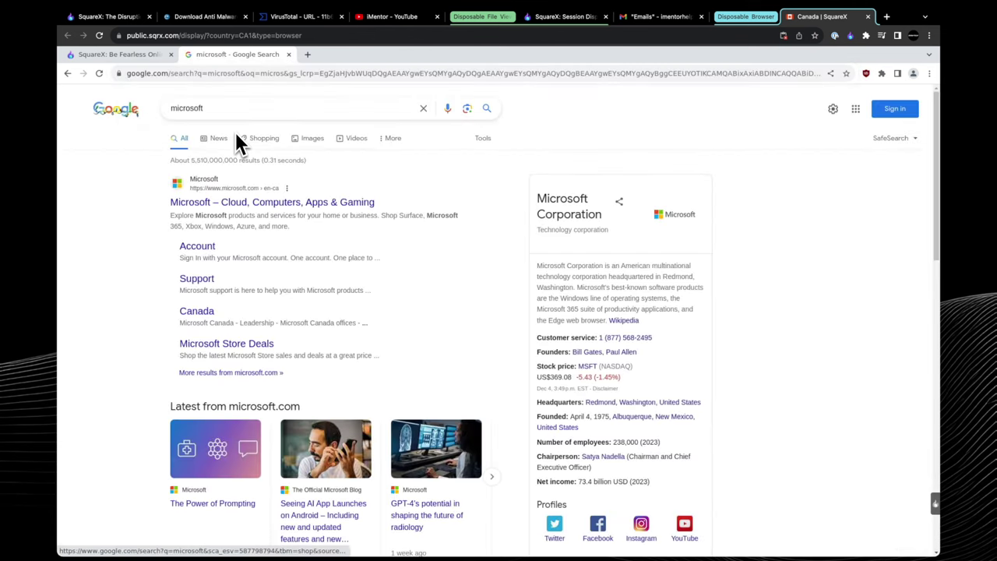
click(239, 202)
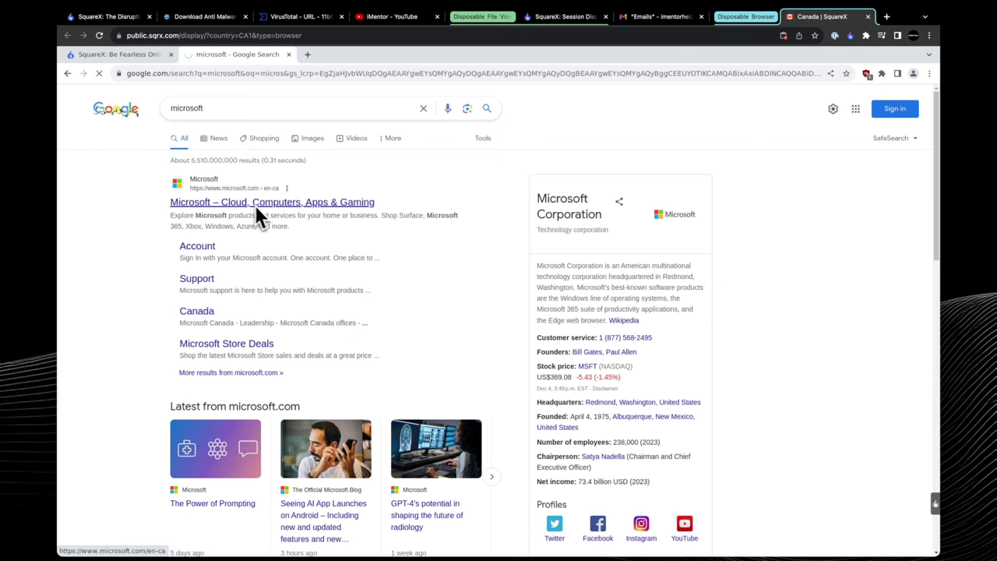
scroll(267, 210, down, 10)
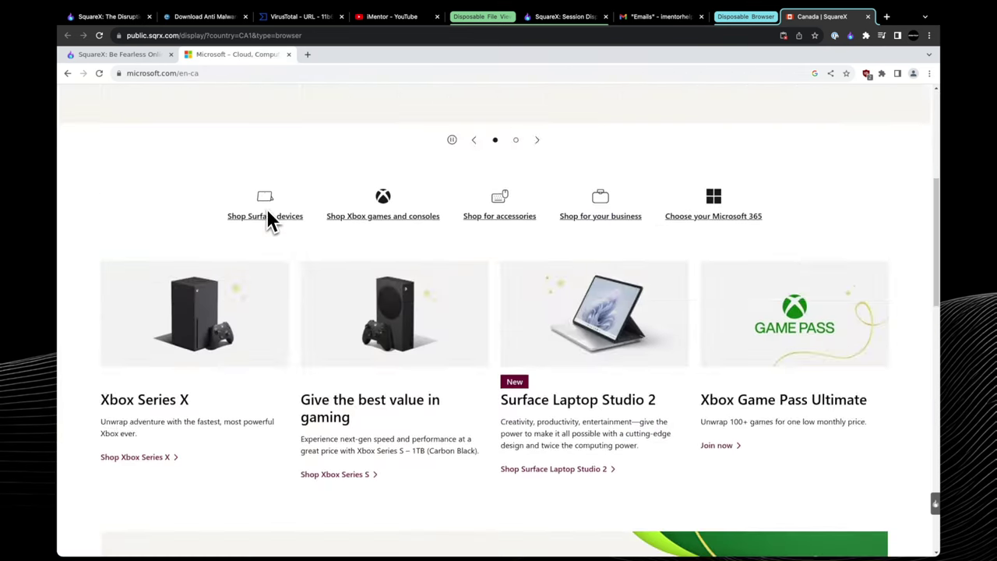
scroll(266, 208, down, 2)
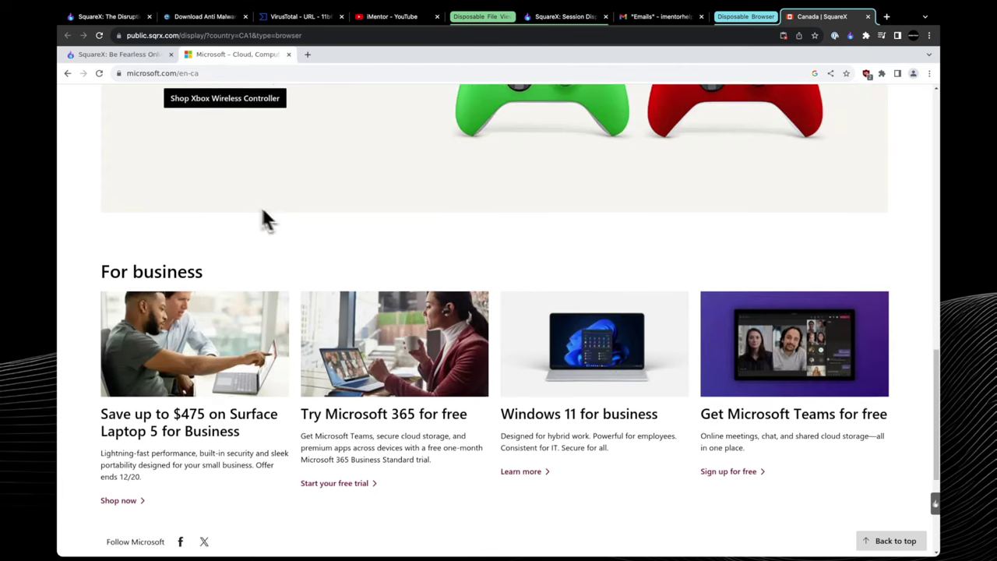
- Go back to the Google results for microsoft and review them
click(67, 73)
scroll(205, 282, down, 4)
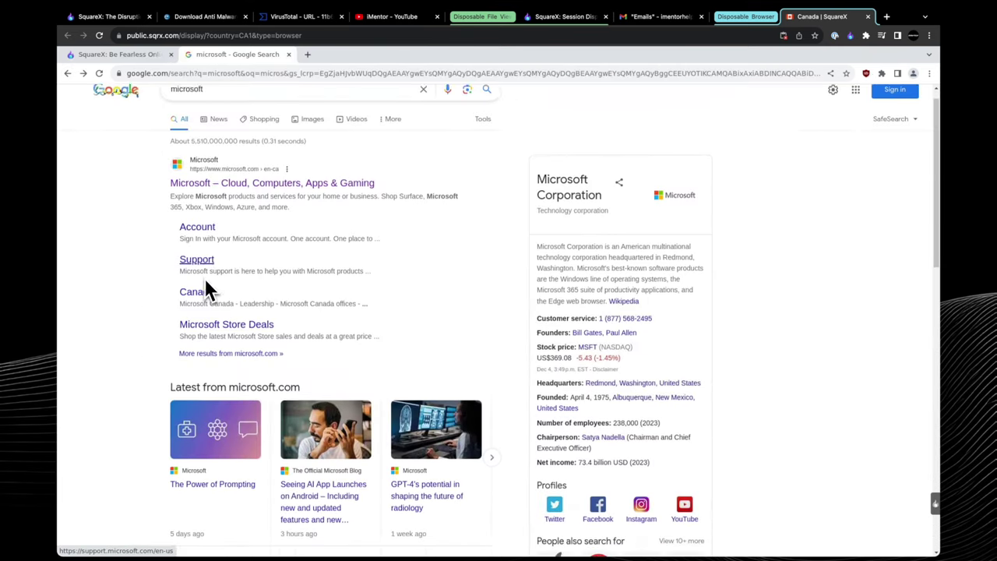
scroll(207, 289, up, 5)
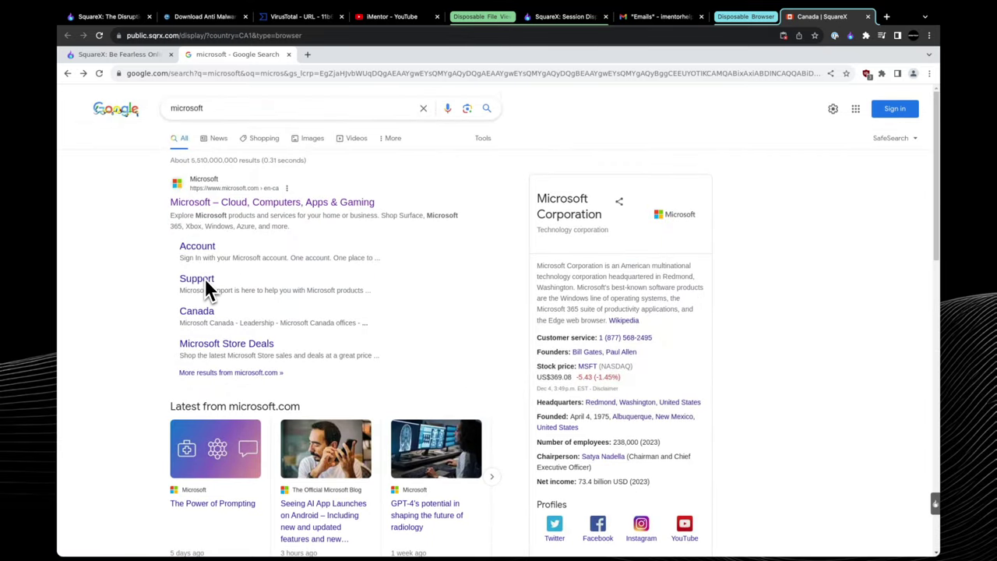
click(192, 108)
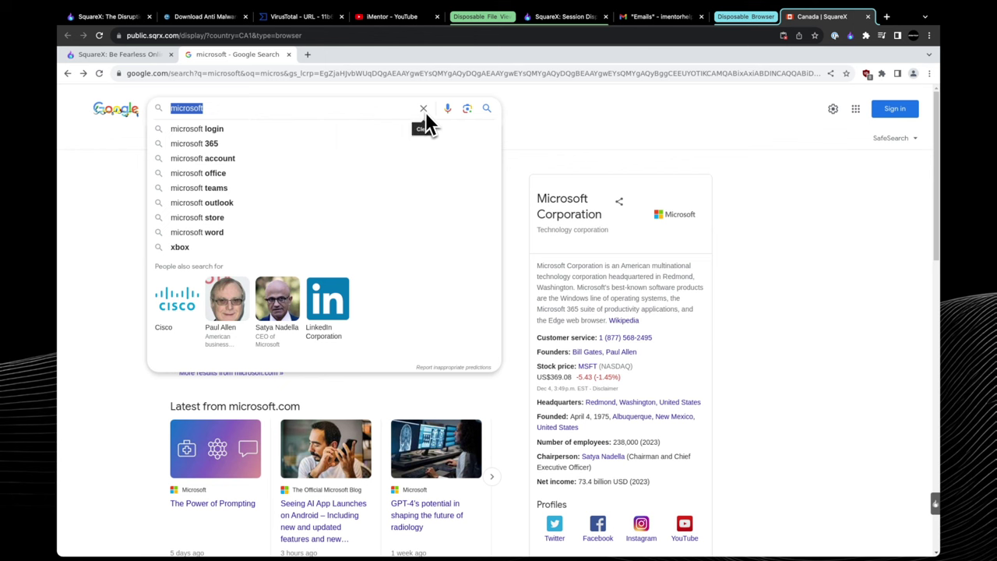
click(553, 138)
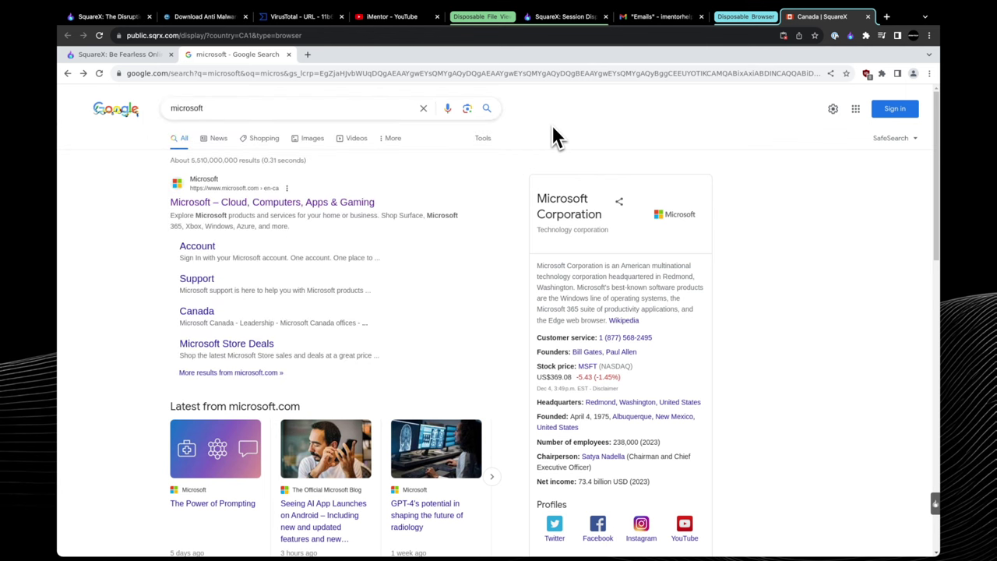
click(851, 36)
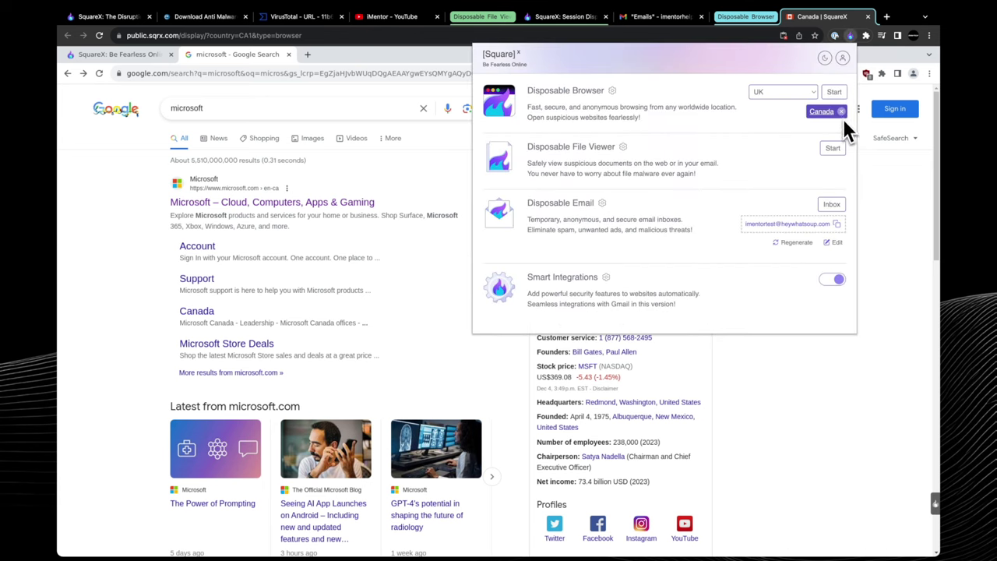
- Dispose of the Canada session from its chip, deleting its browsing history
click(841, 114)
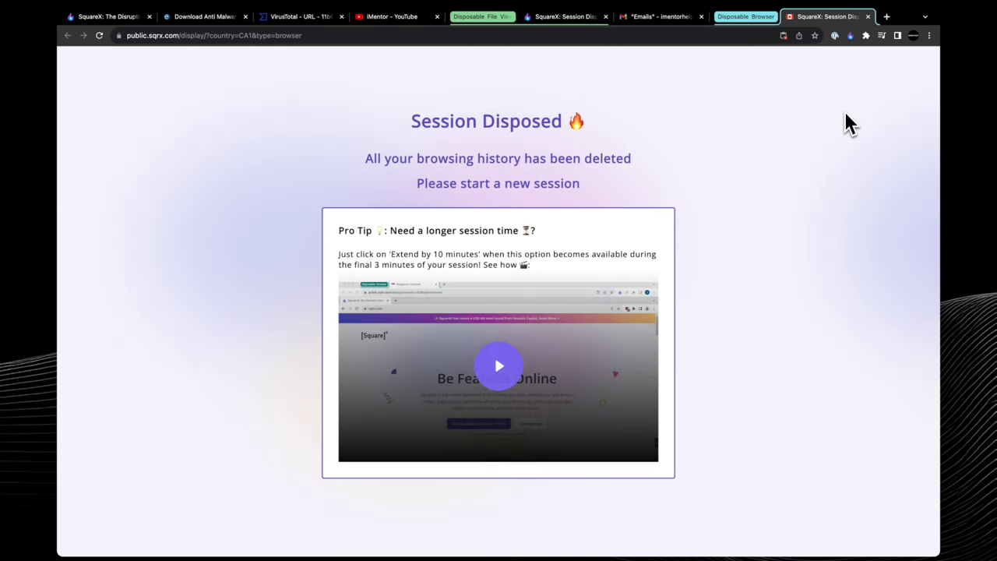